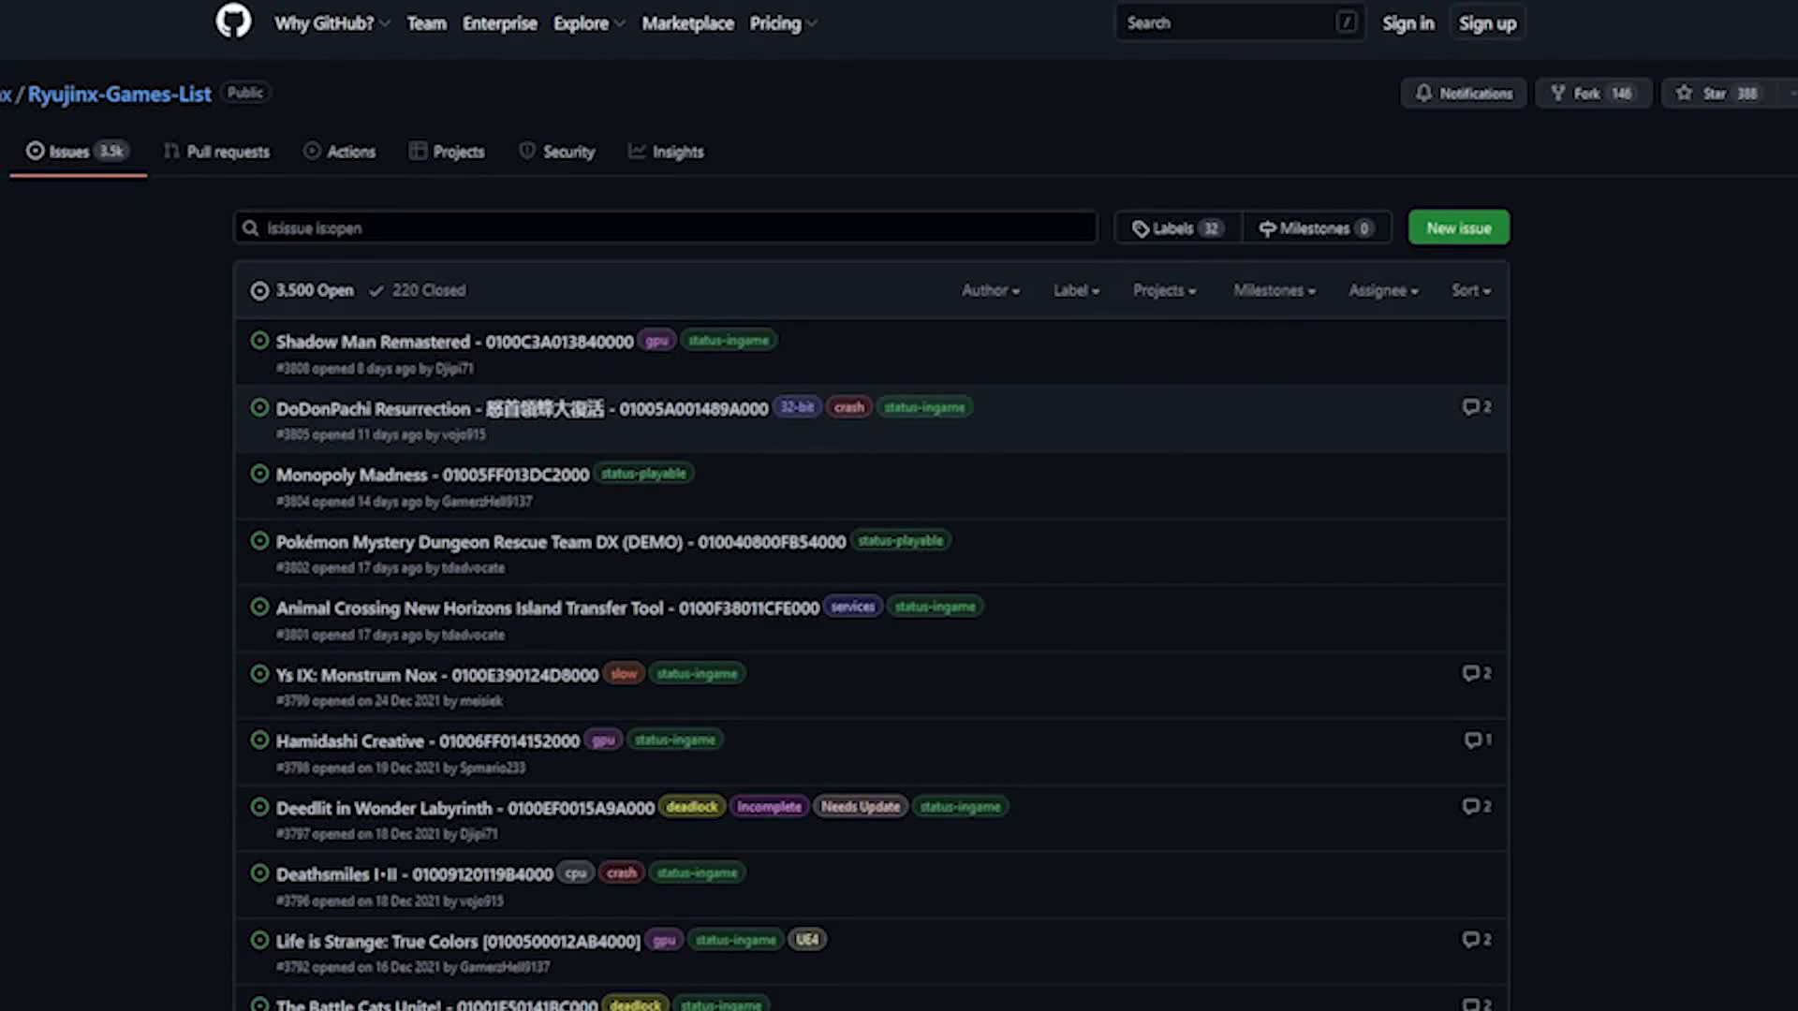
Step: Scroll through the Ryujinx-Games-List compatibility issues on GitHub
scroll(899, 506, "down", 2)
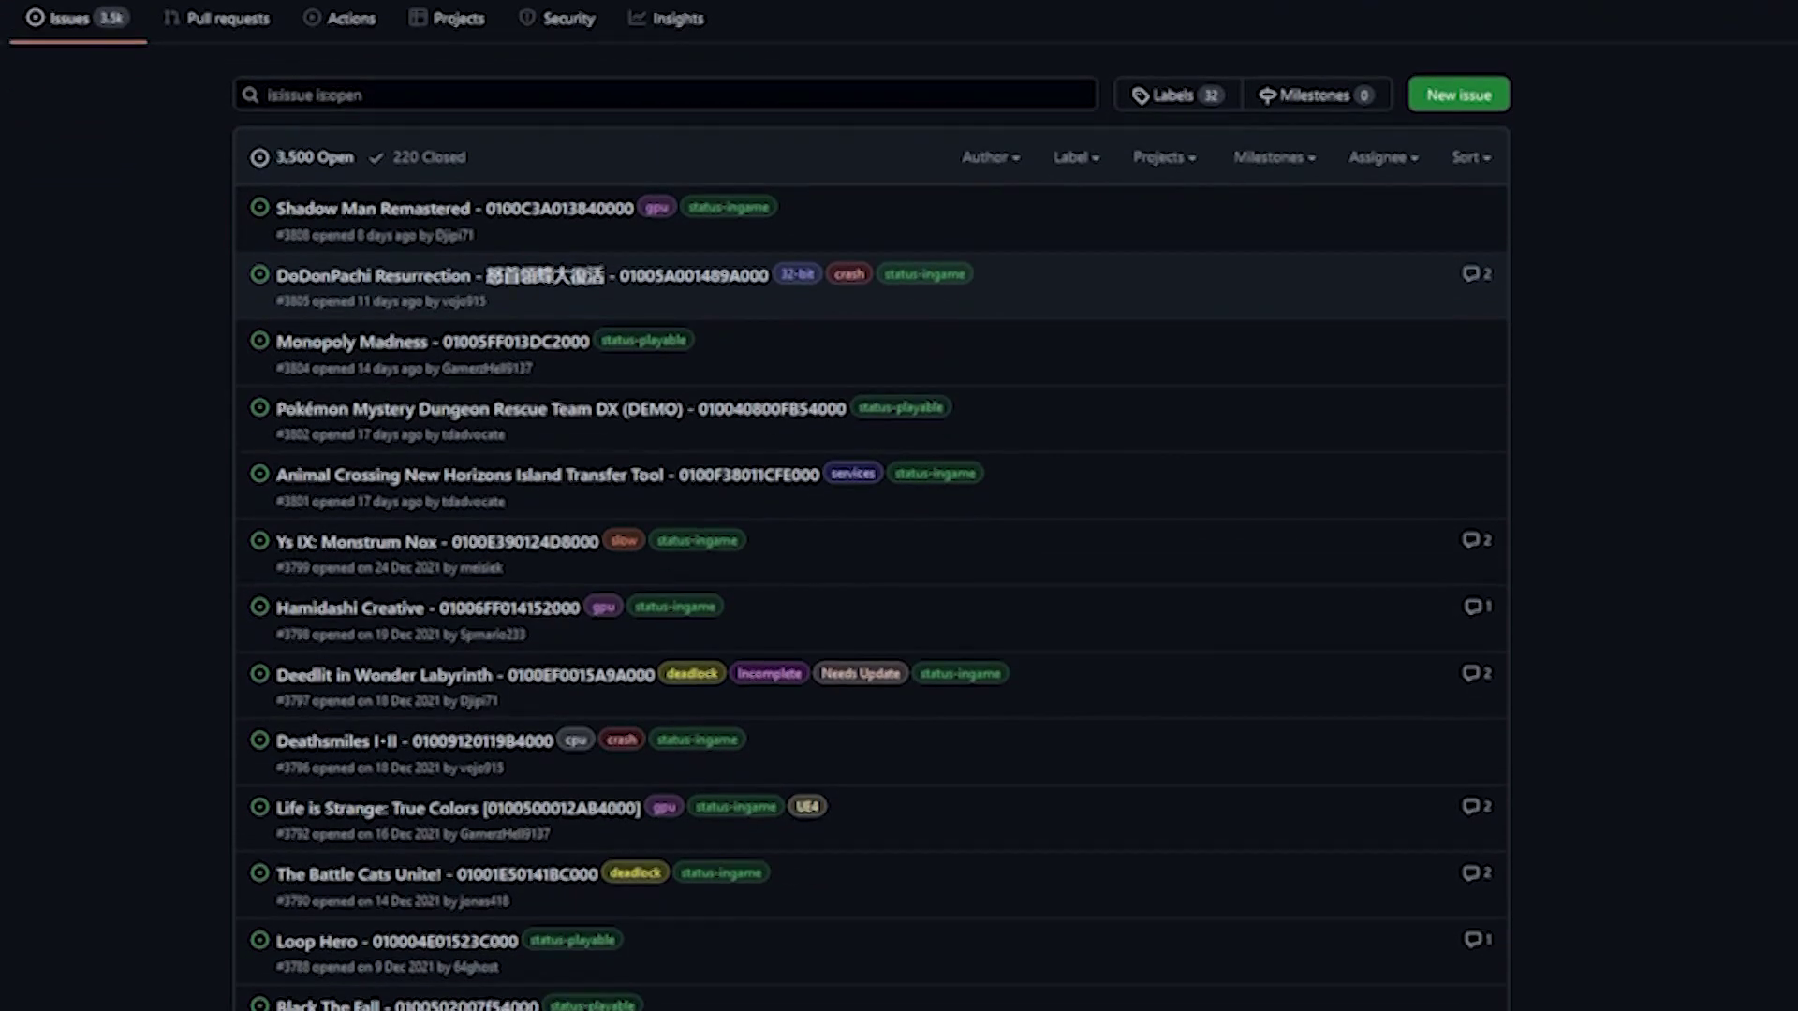
scroll(899, 506, "down", 2)
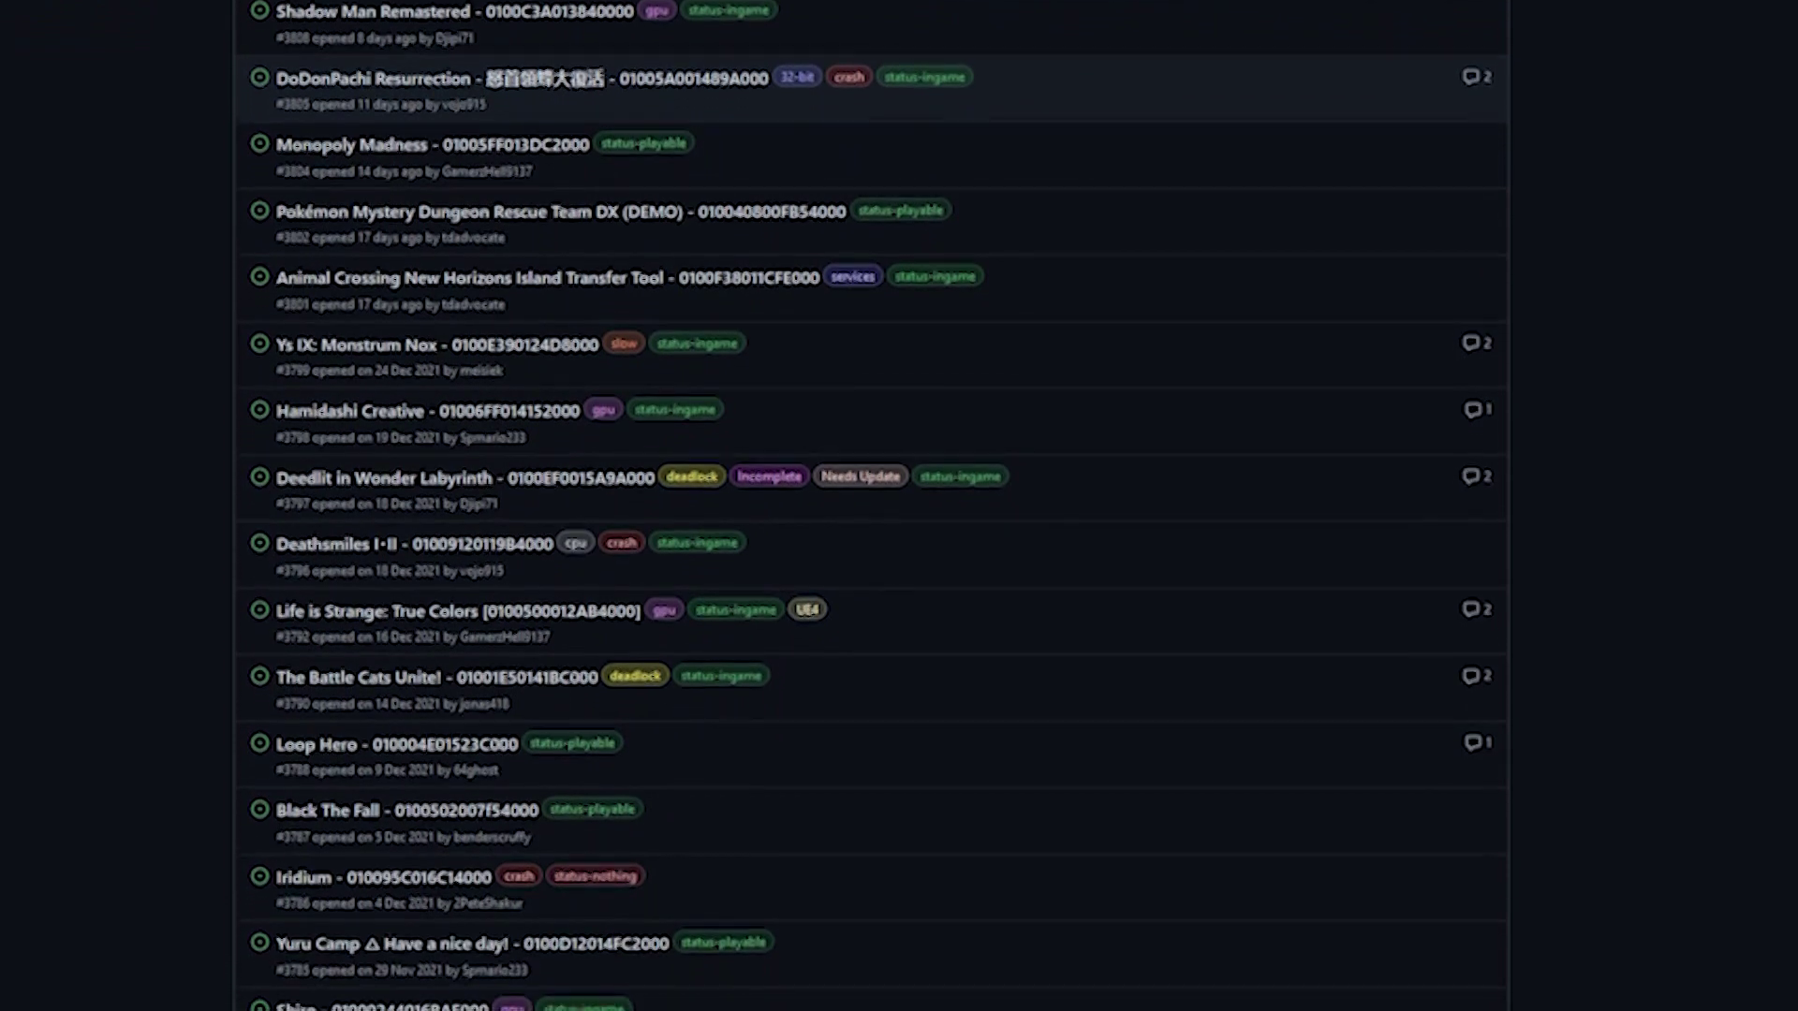
scroll(899, 505, "down", 2)
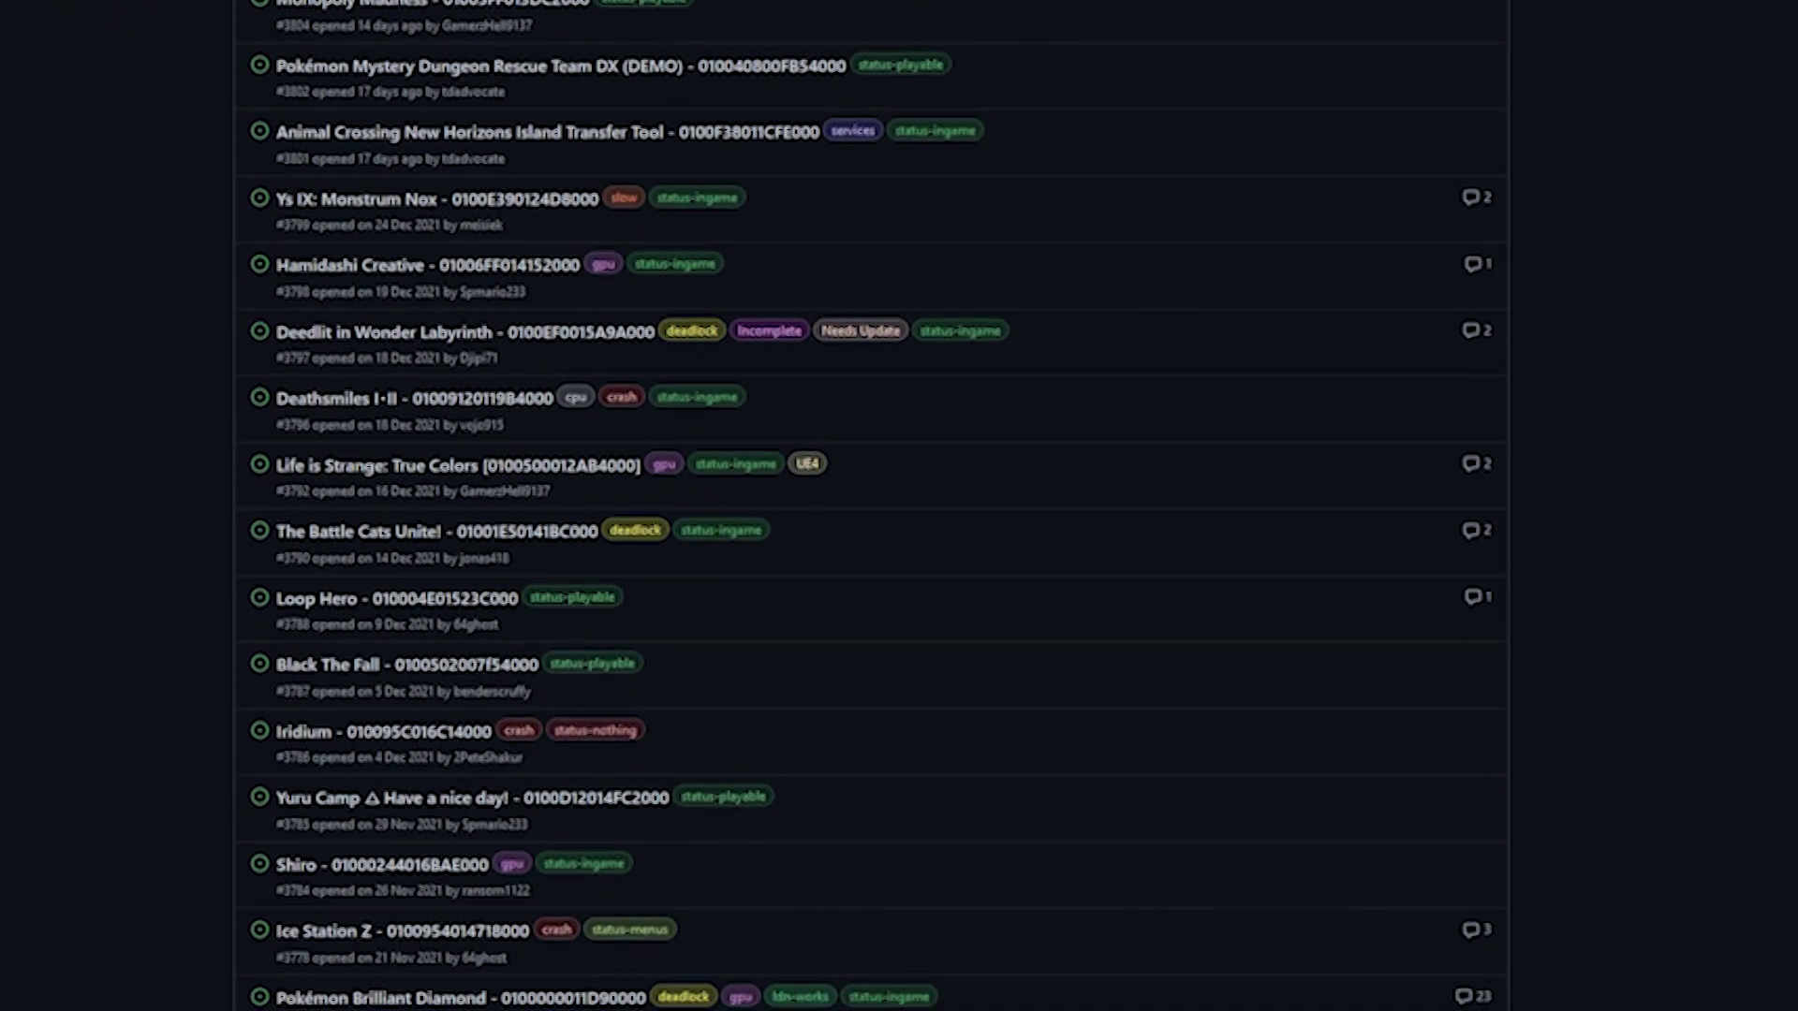
scroll(899, 506, "down", 3)
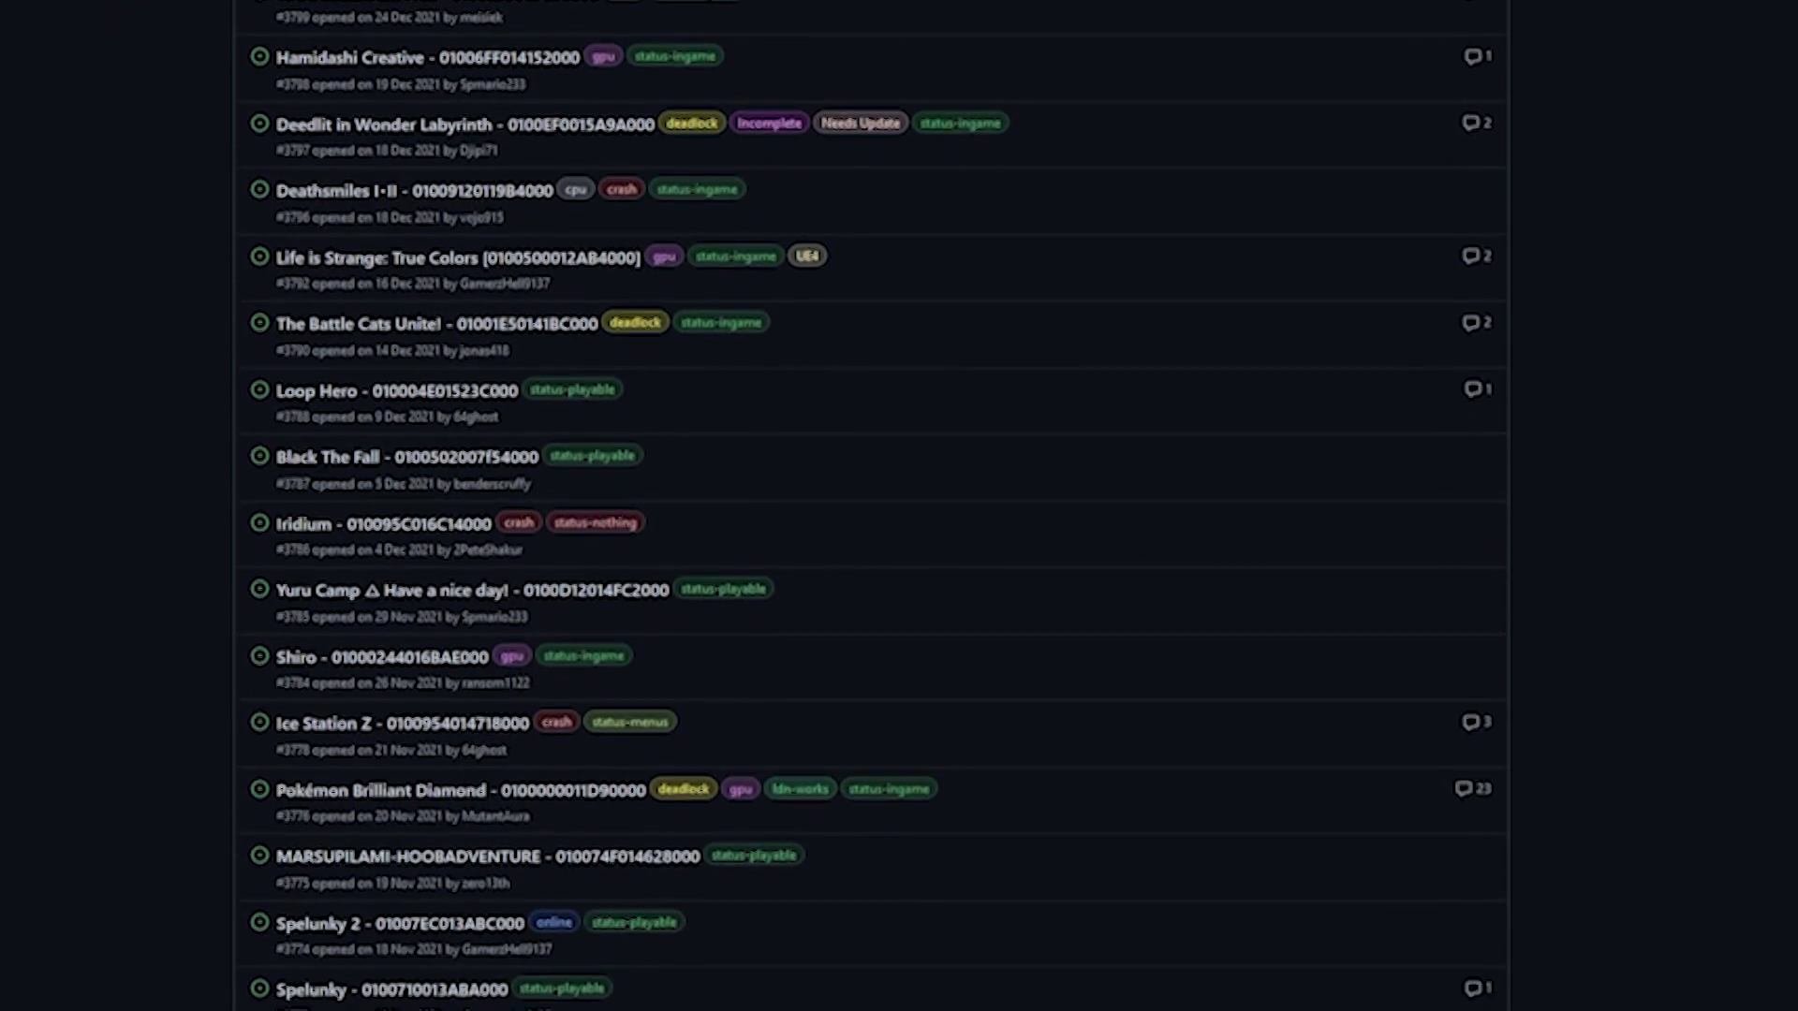
scroll(899, 506, "up", 8)
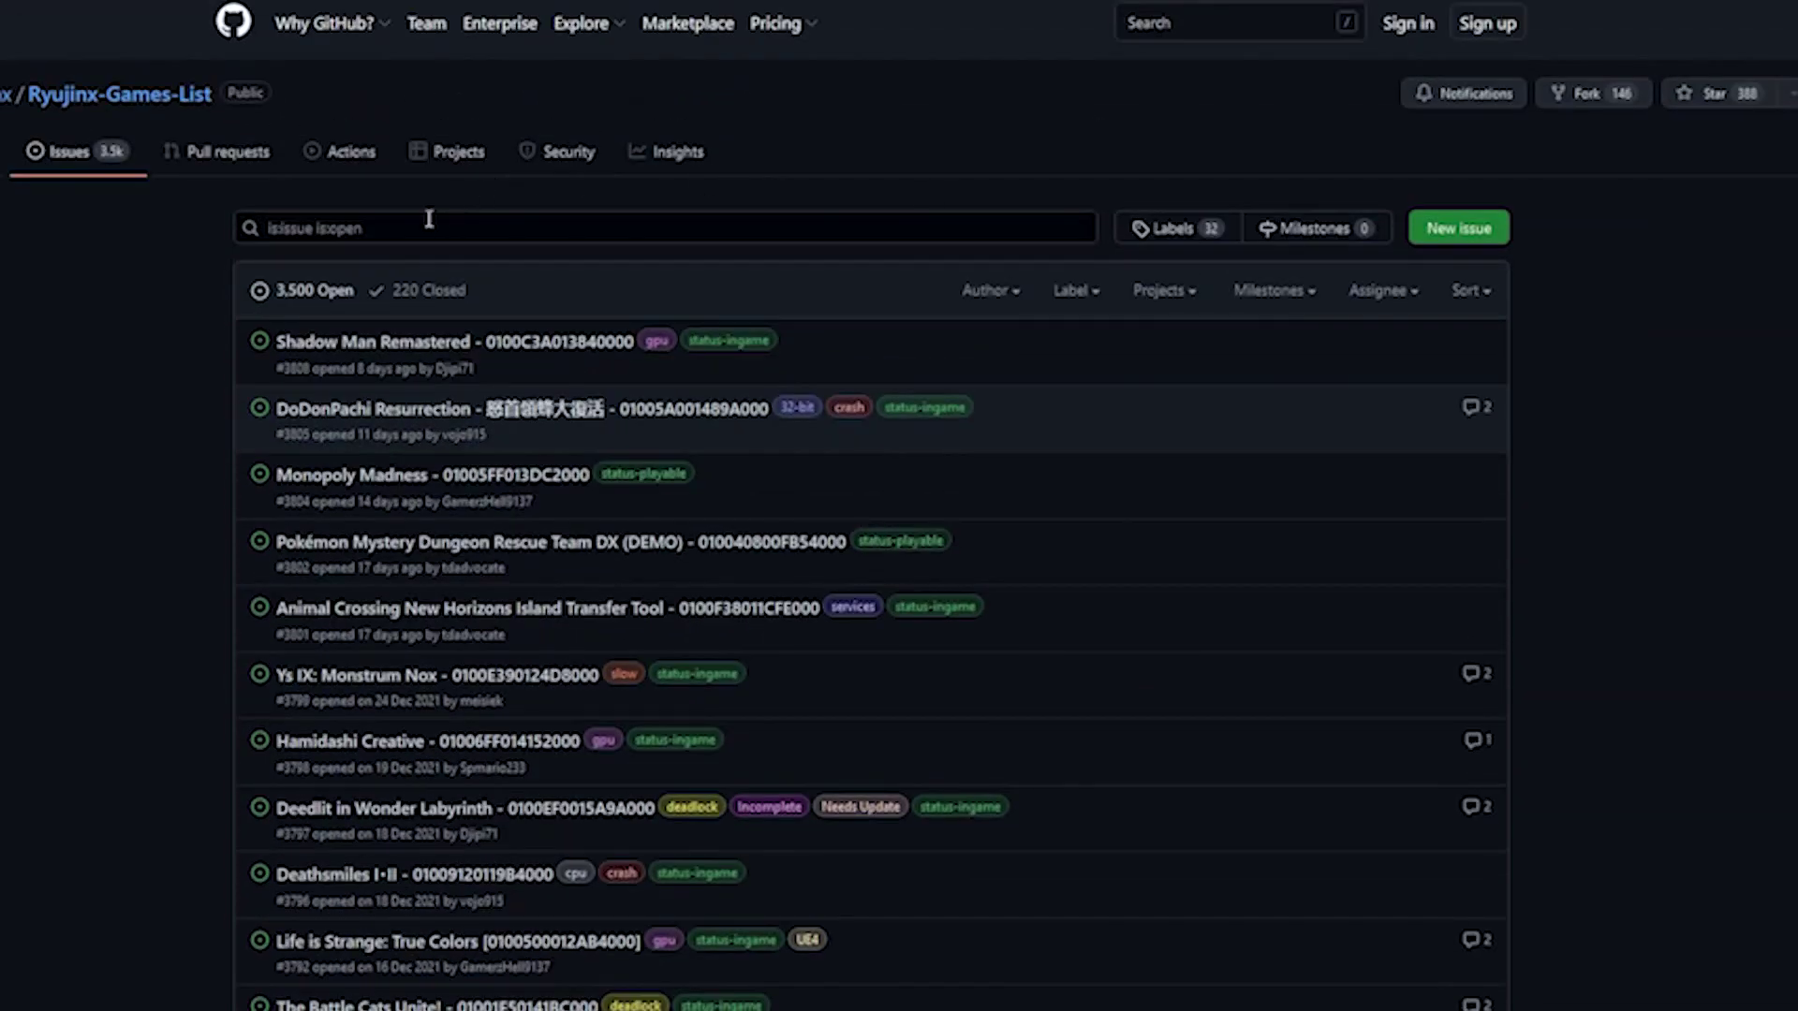
scroll(1047, 418, "down", 3)
scroll(1047, 418, "up", 3)
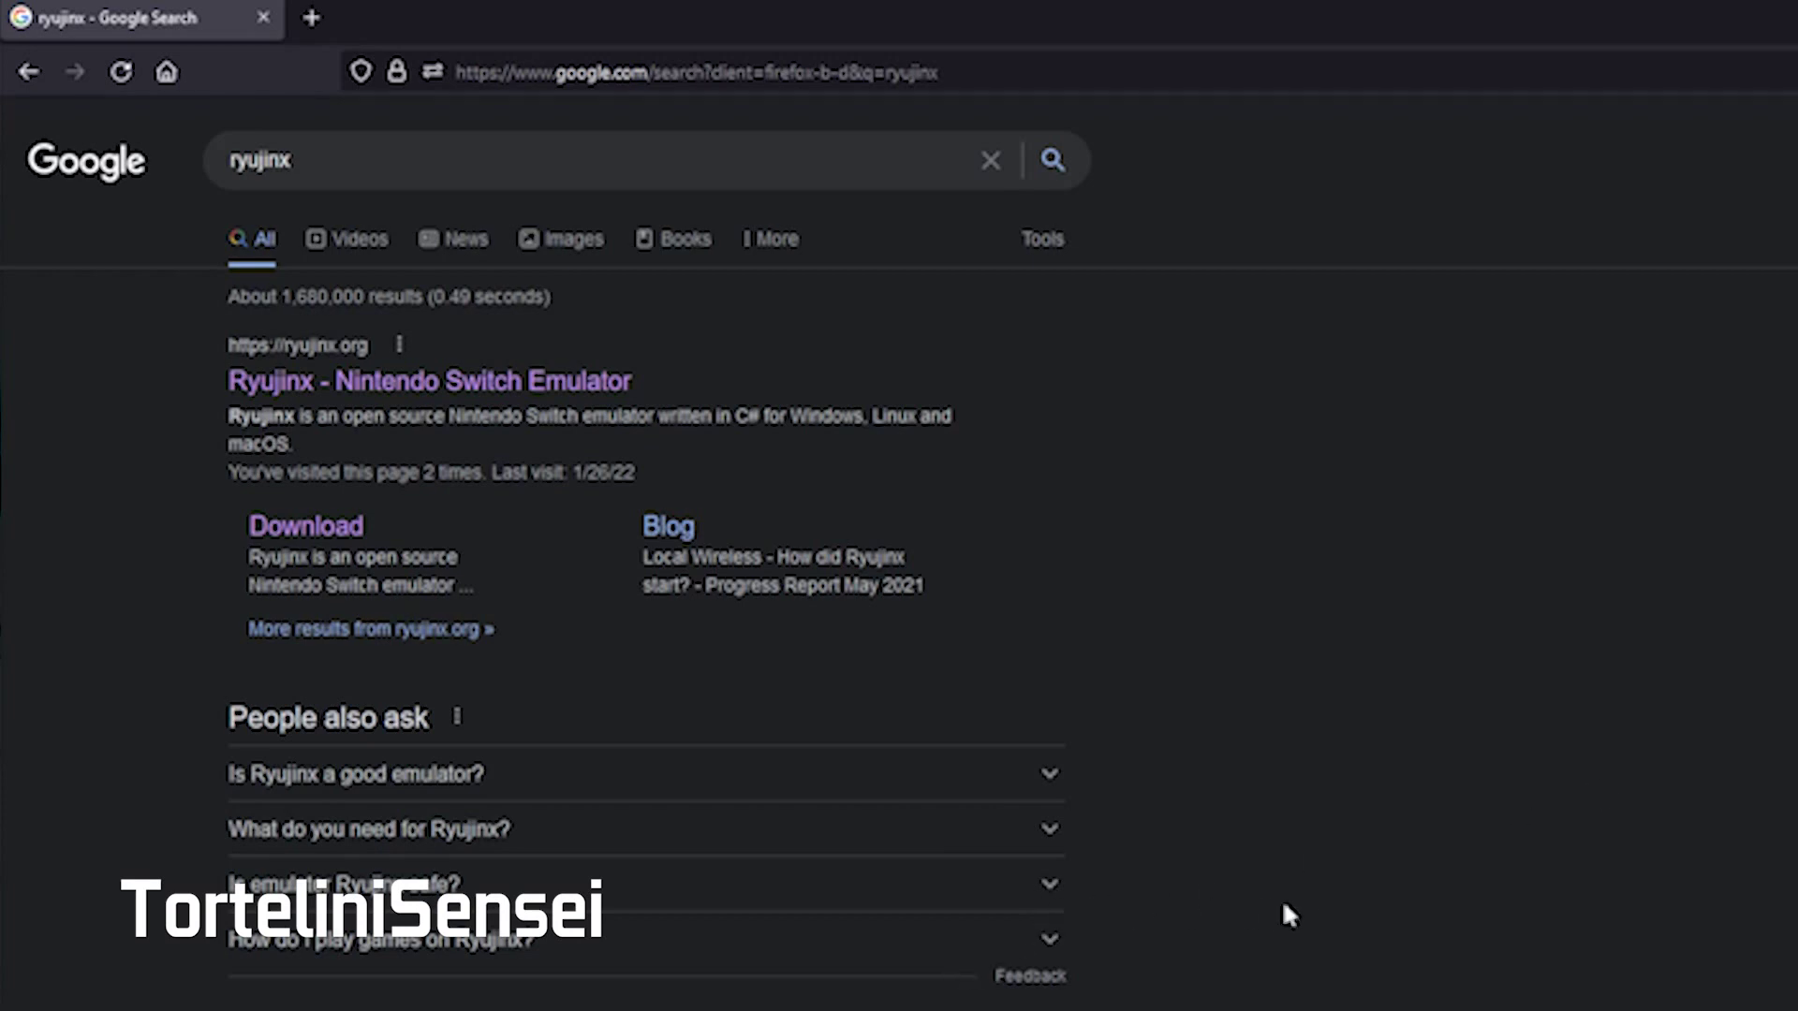
Step: Open the official Ryujinx site from the Google results
scroll(1363, 913, "down", 3)
scroll(1363, 913, "up", 3)
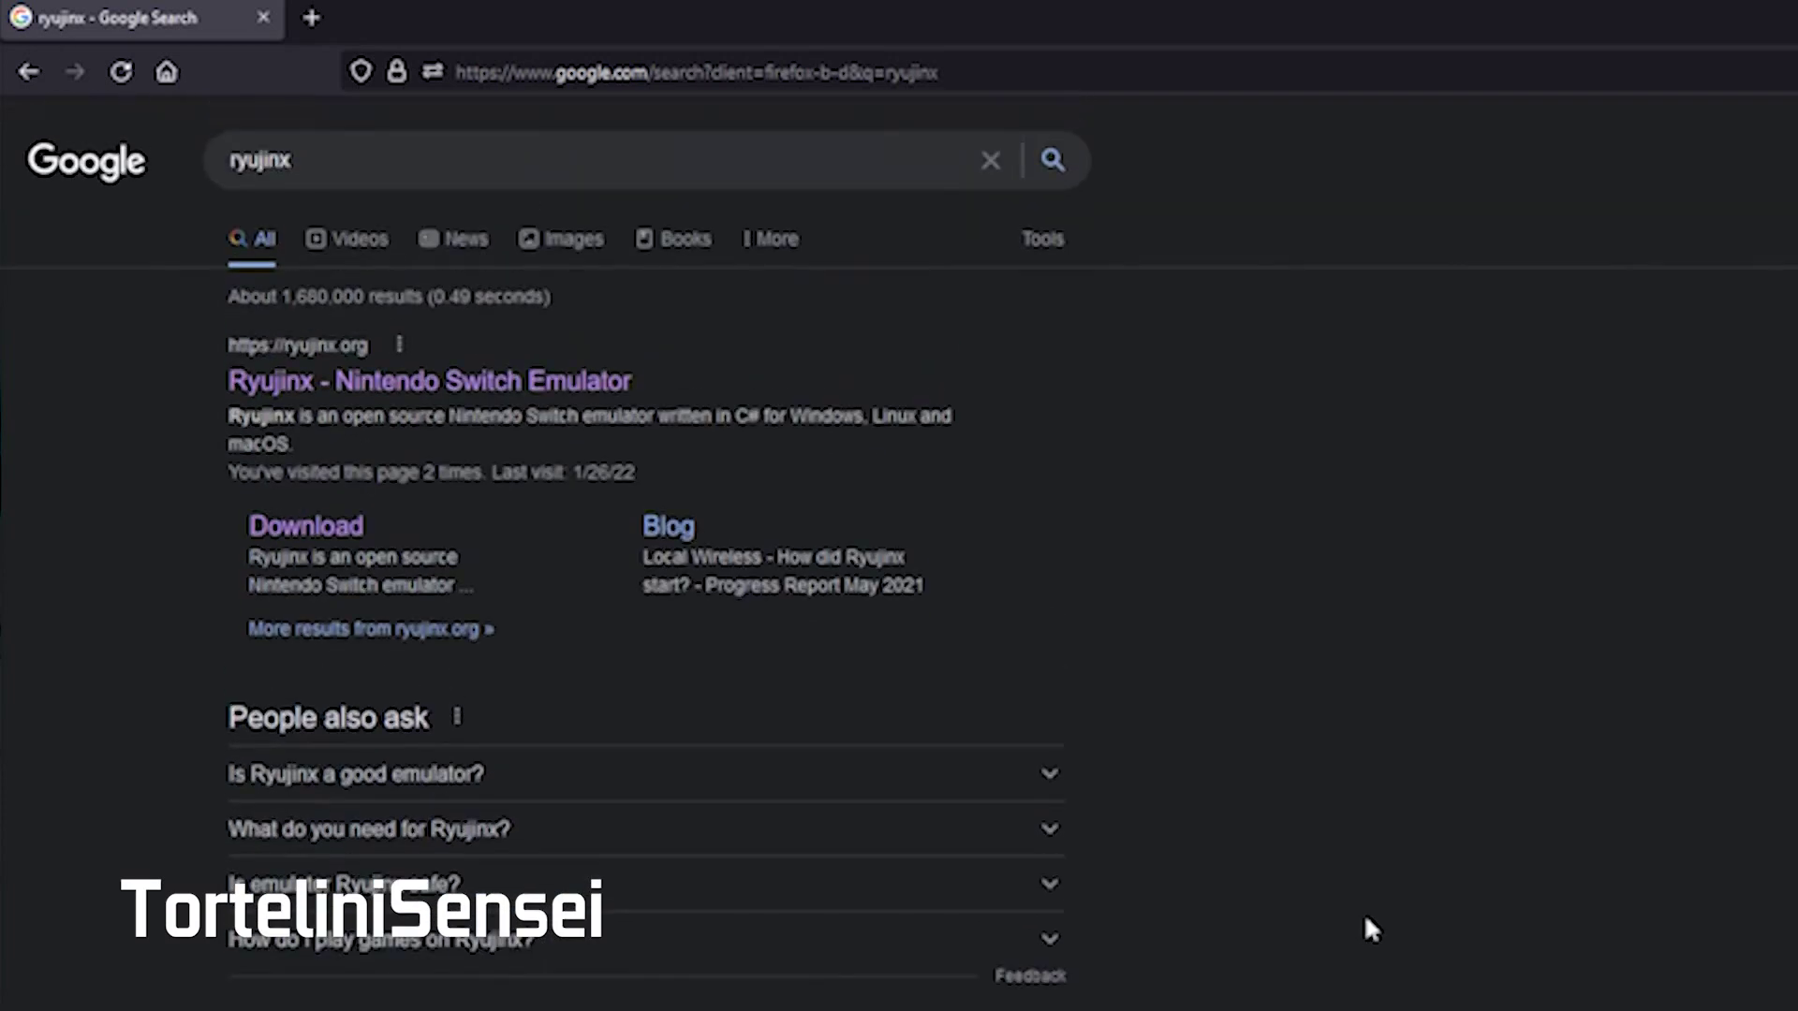
left_click(453, 384)
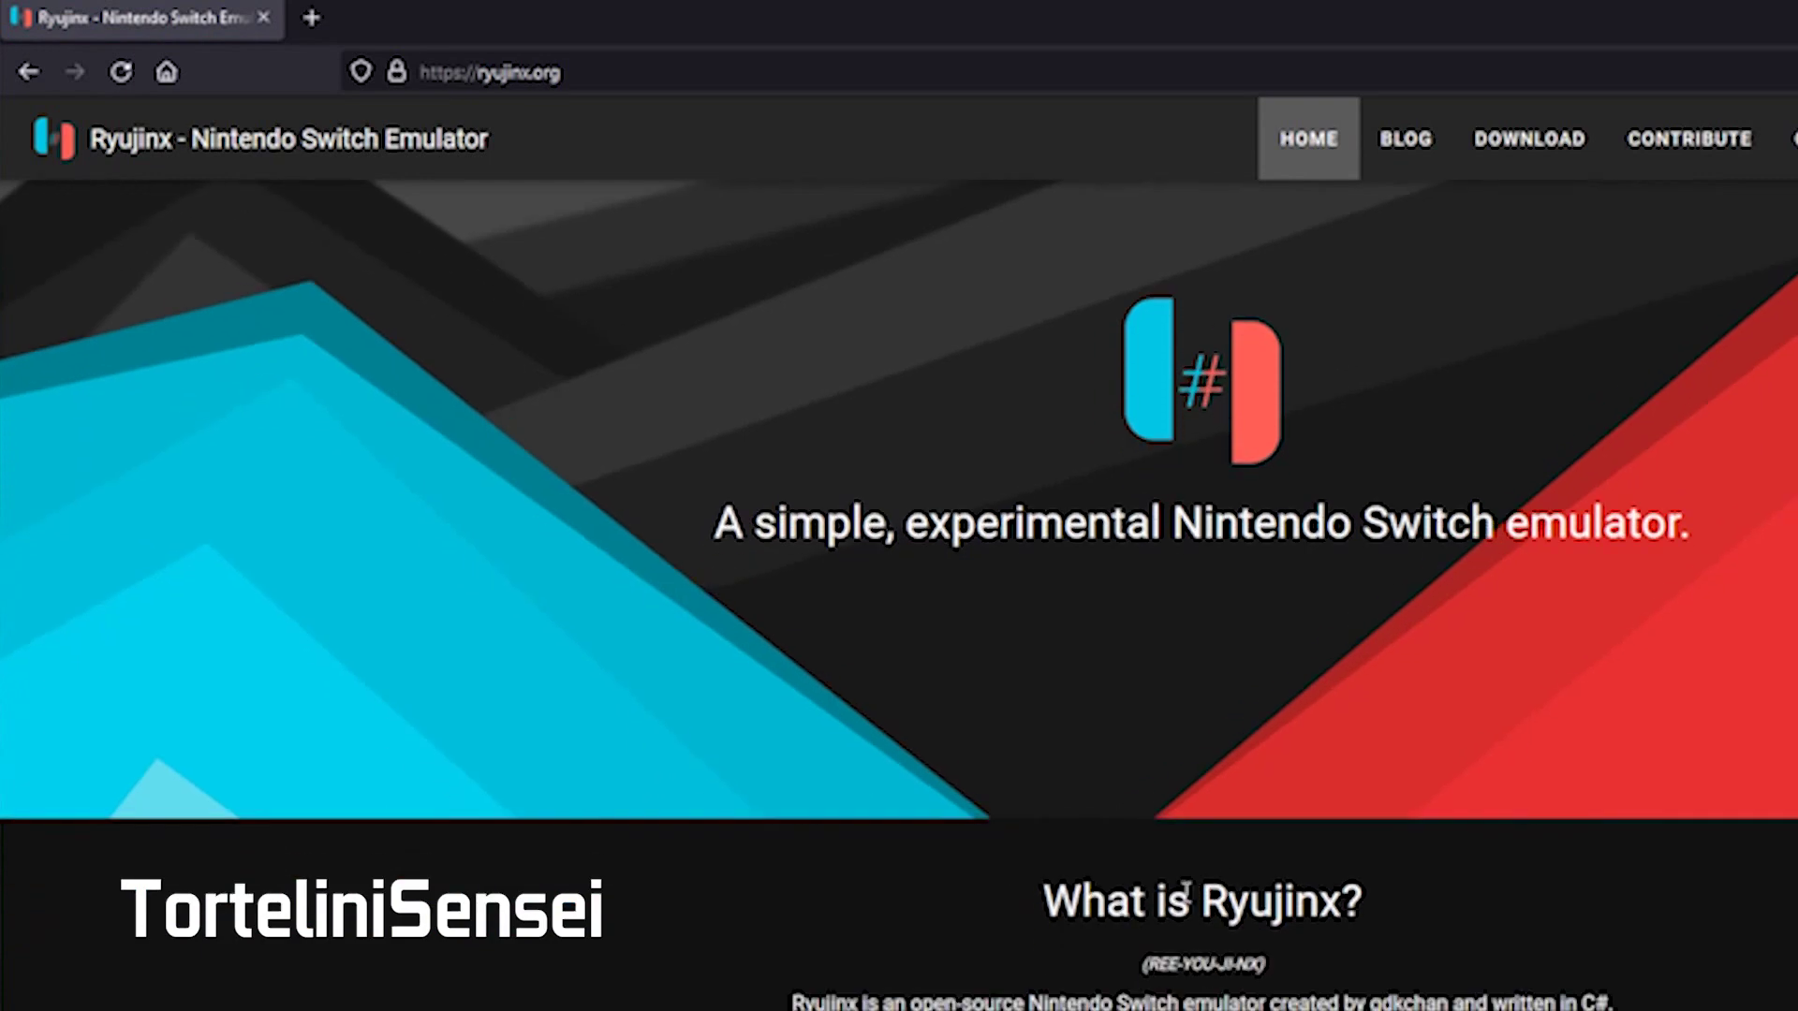
Step: Download the latest Windows build, ryujinx-1.1.8-win_x64.zip, from the downloads page
scroll(1184, 890, "down", 4)
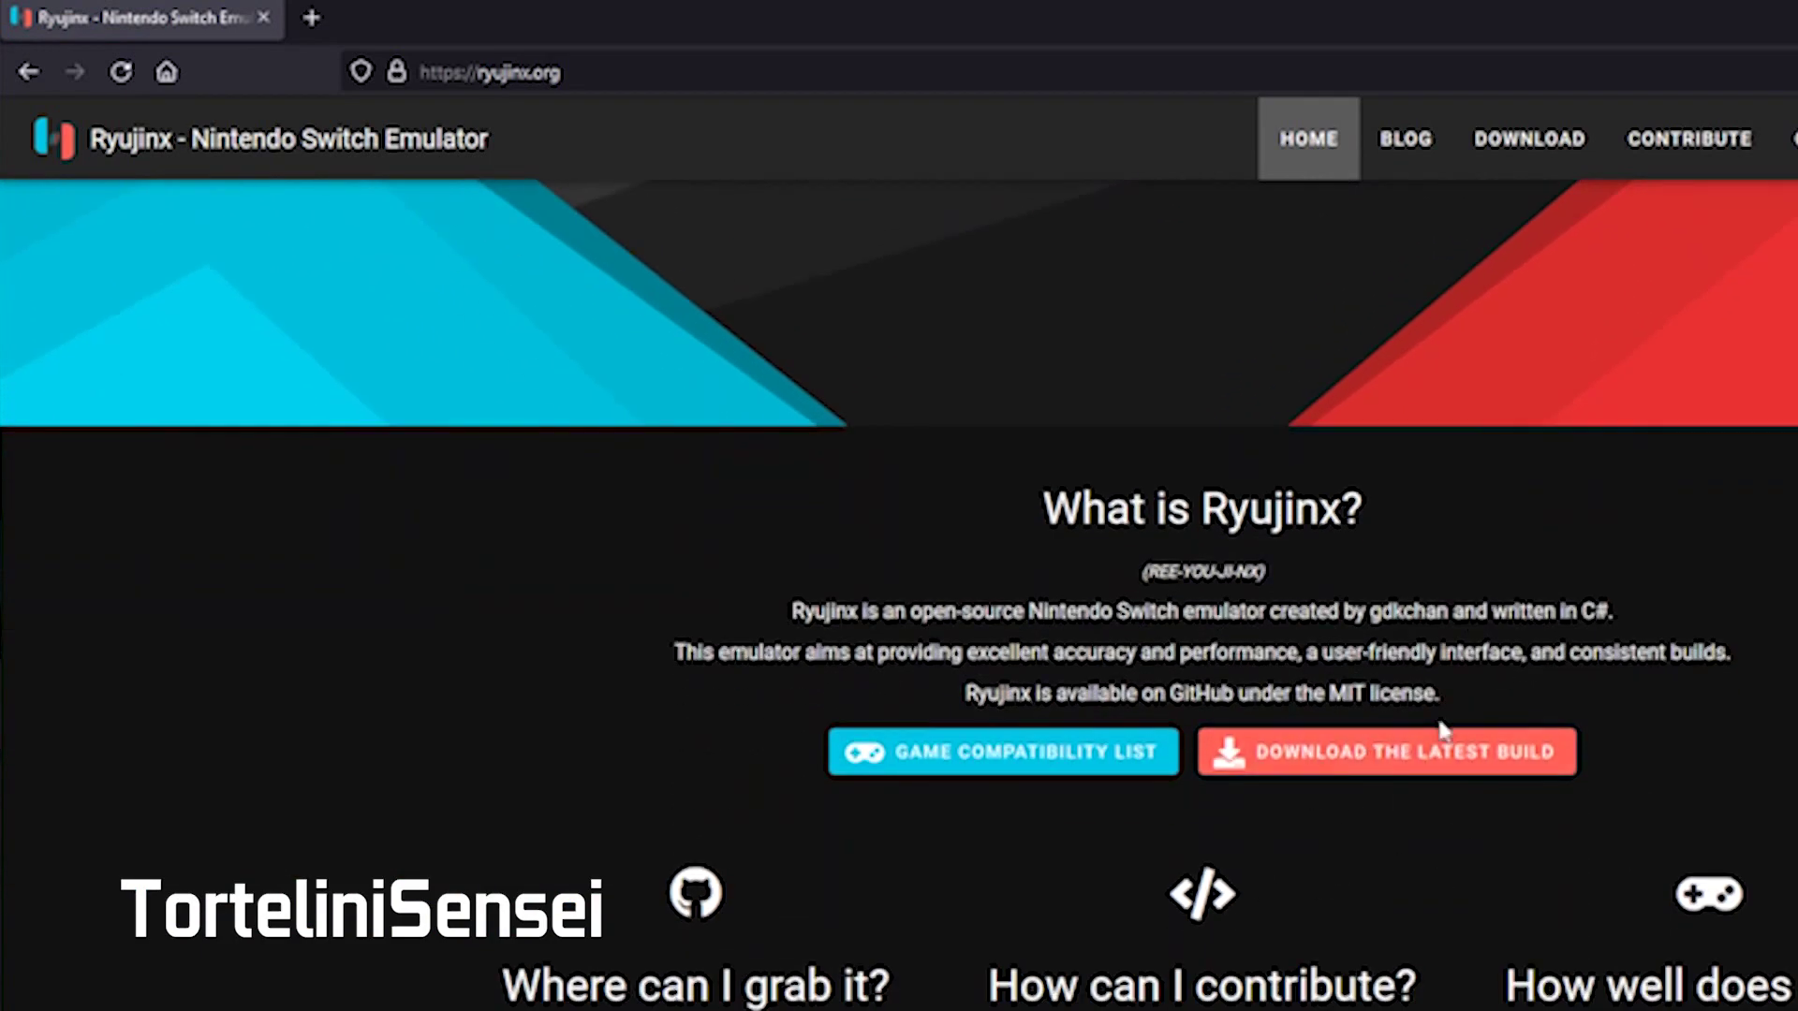
left_click(1429, 759)
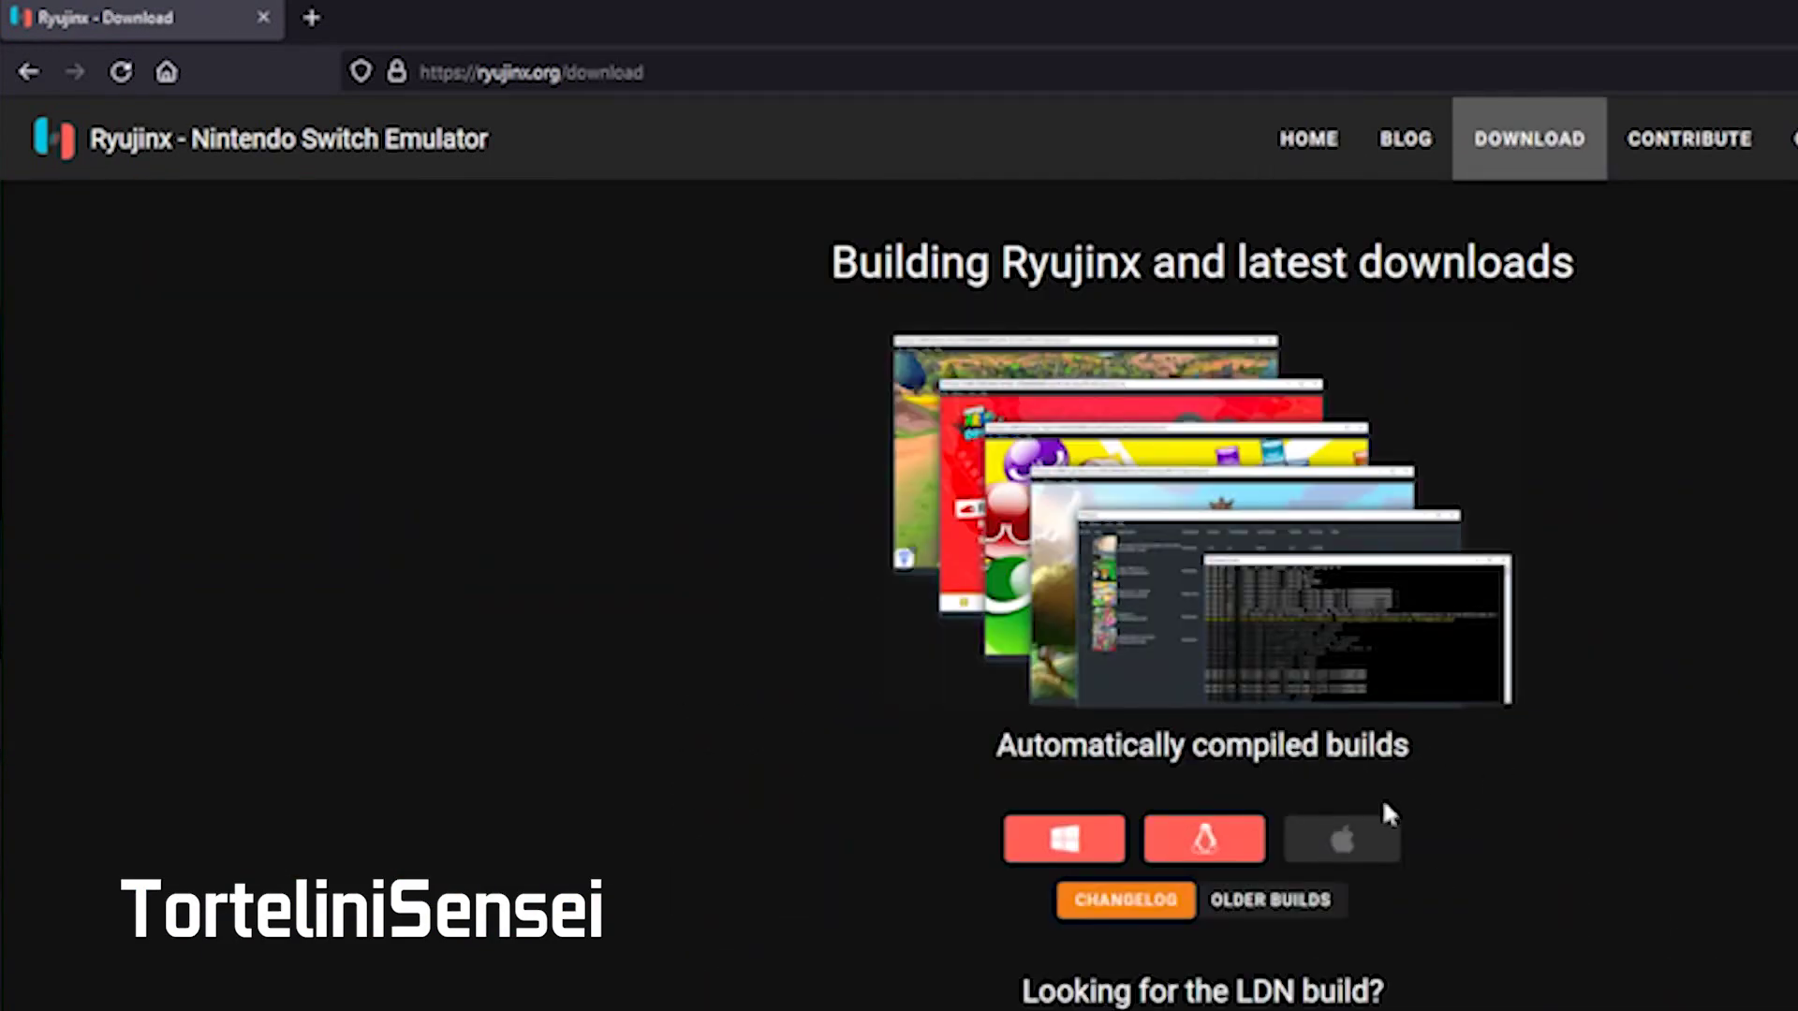
left_click(1067, 843)
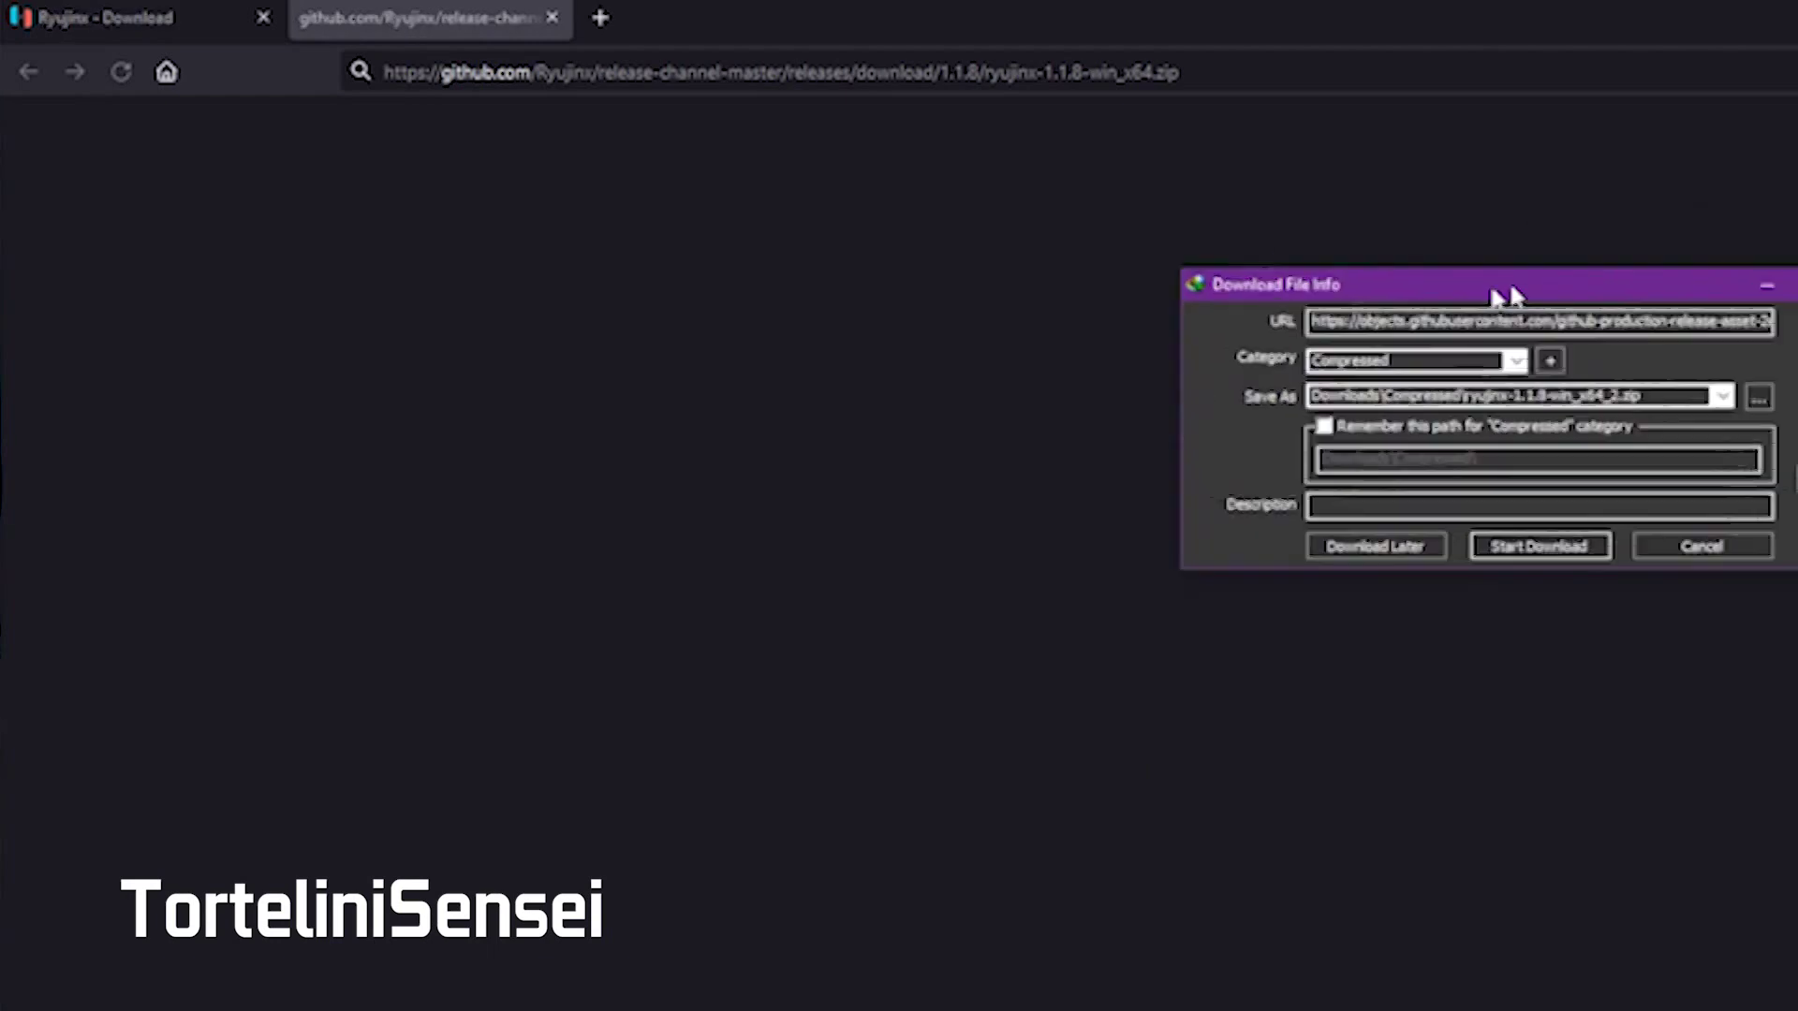
left_click_drag(1498, 290, 1138, 344)
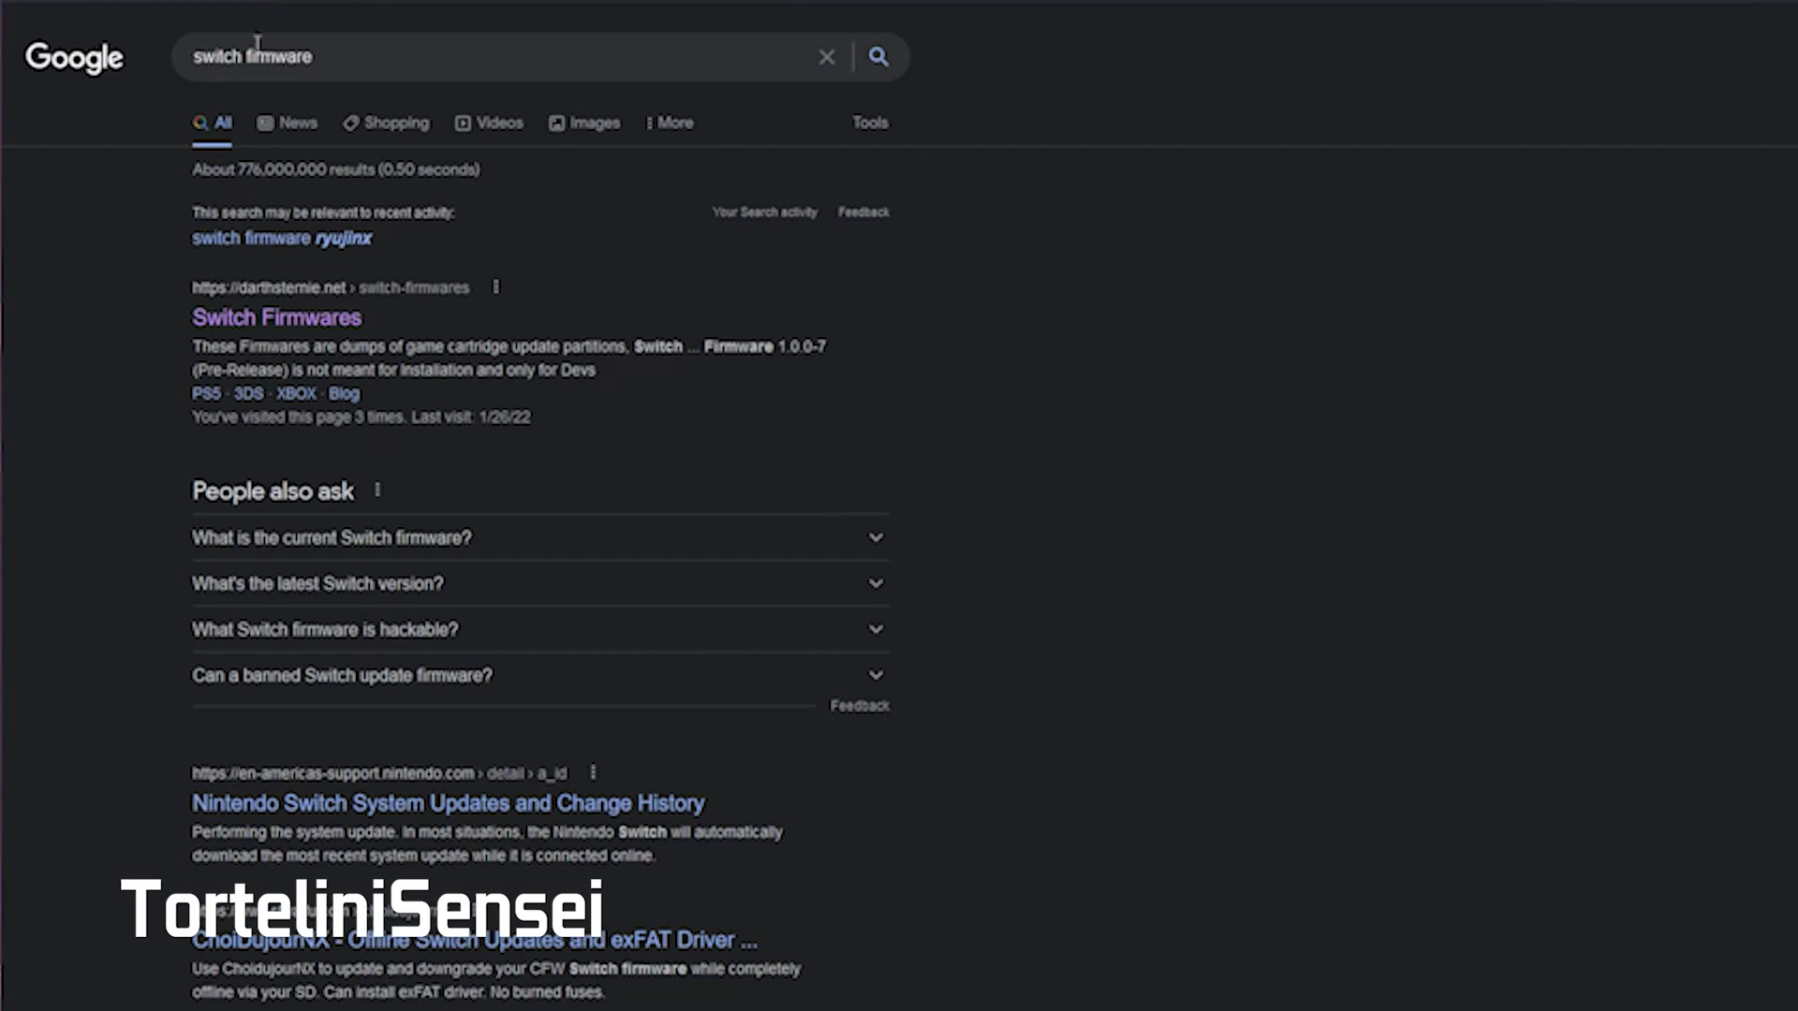
Step: Open the Switch Firmwares result from the 'switch firmware' search
left_click_drag(206, 57, 541, 131)
left_click(1302, 491)
left_click(305, 323)
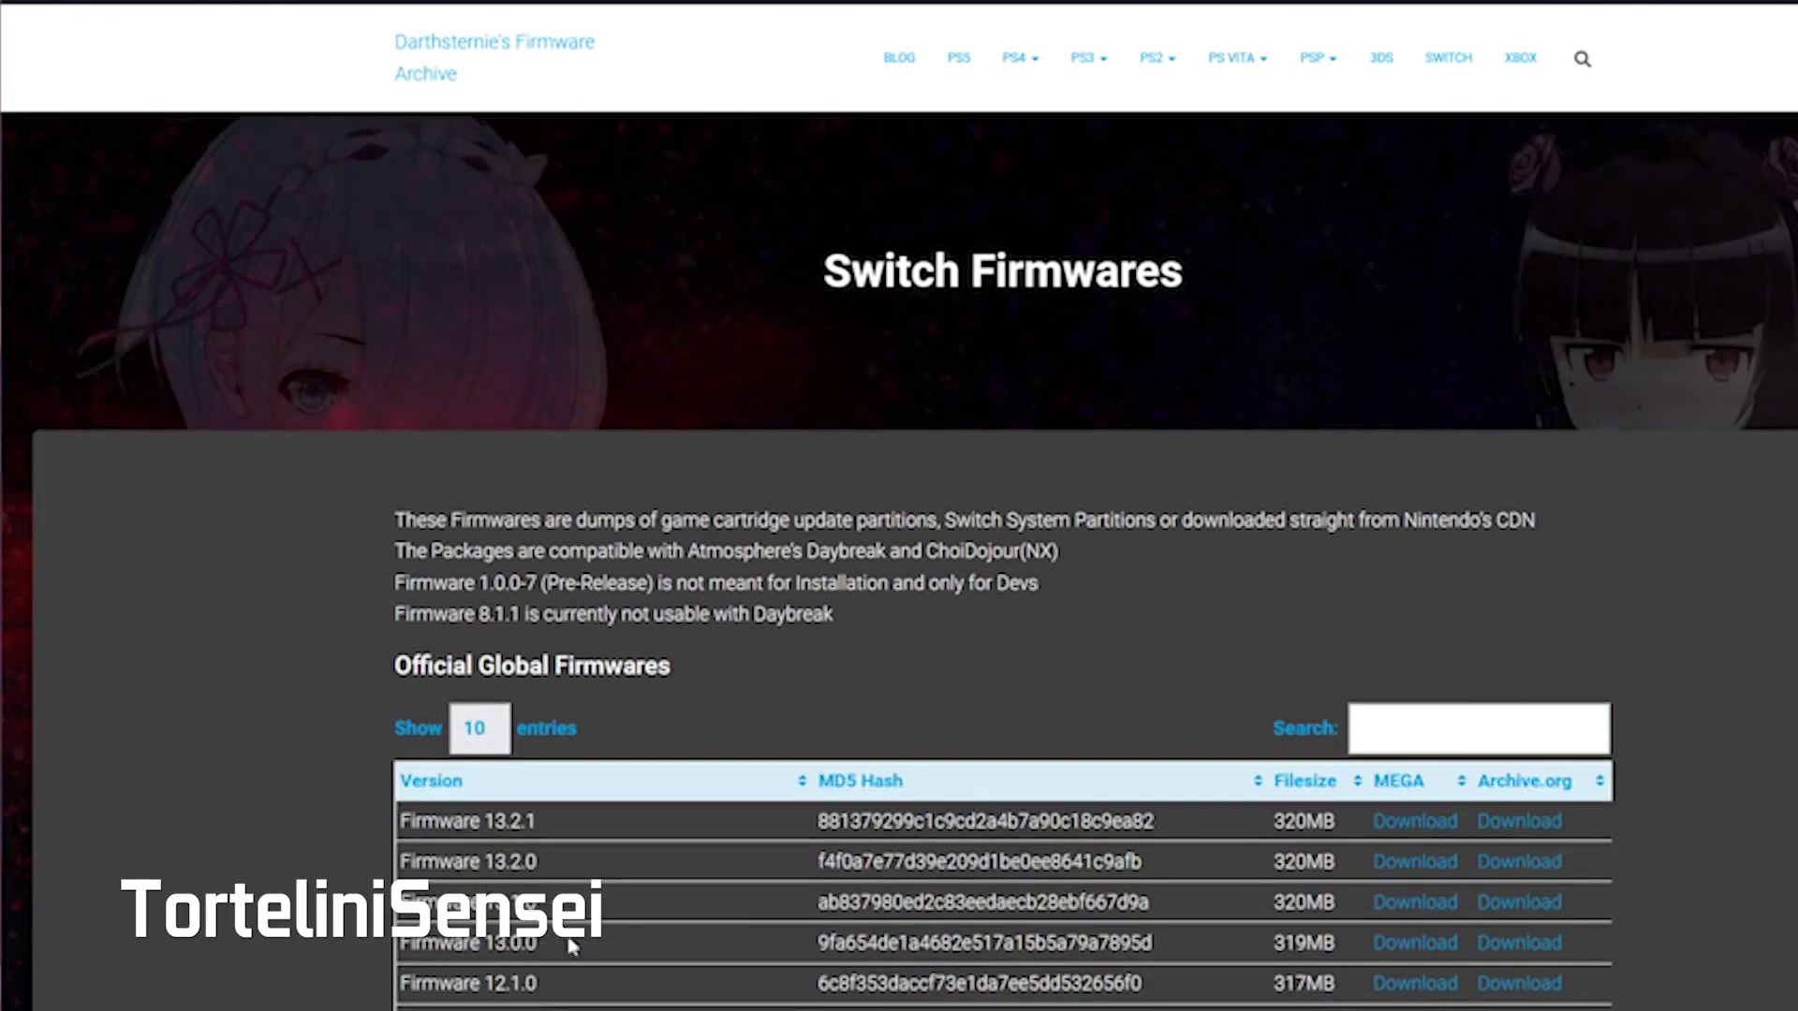
Step: Download Firmware 13.2.1 from the Archive.org mirror in Darthsternie's Firmware Archive
left_click_drag(402, 821, 542, 824)
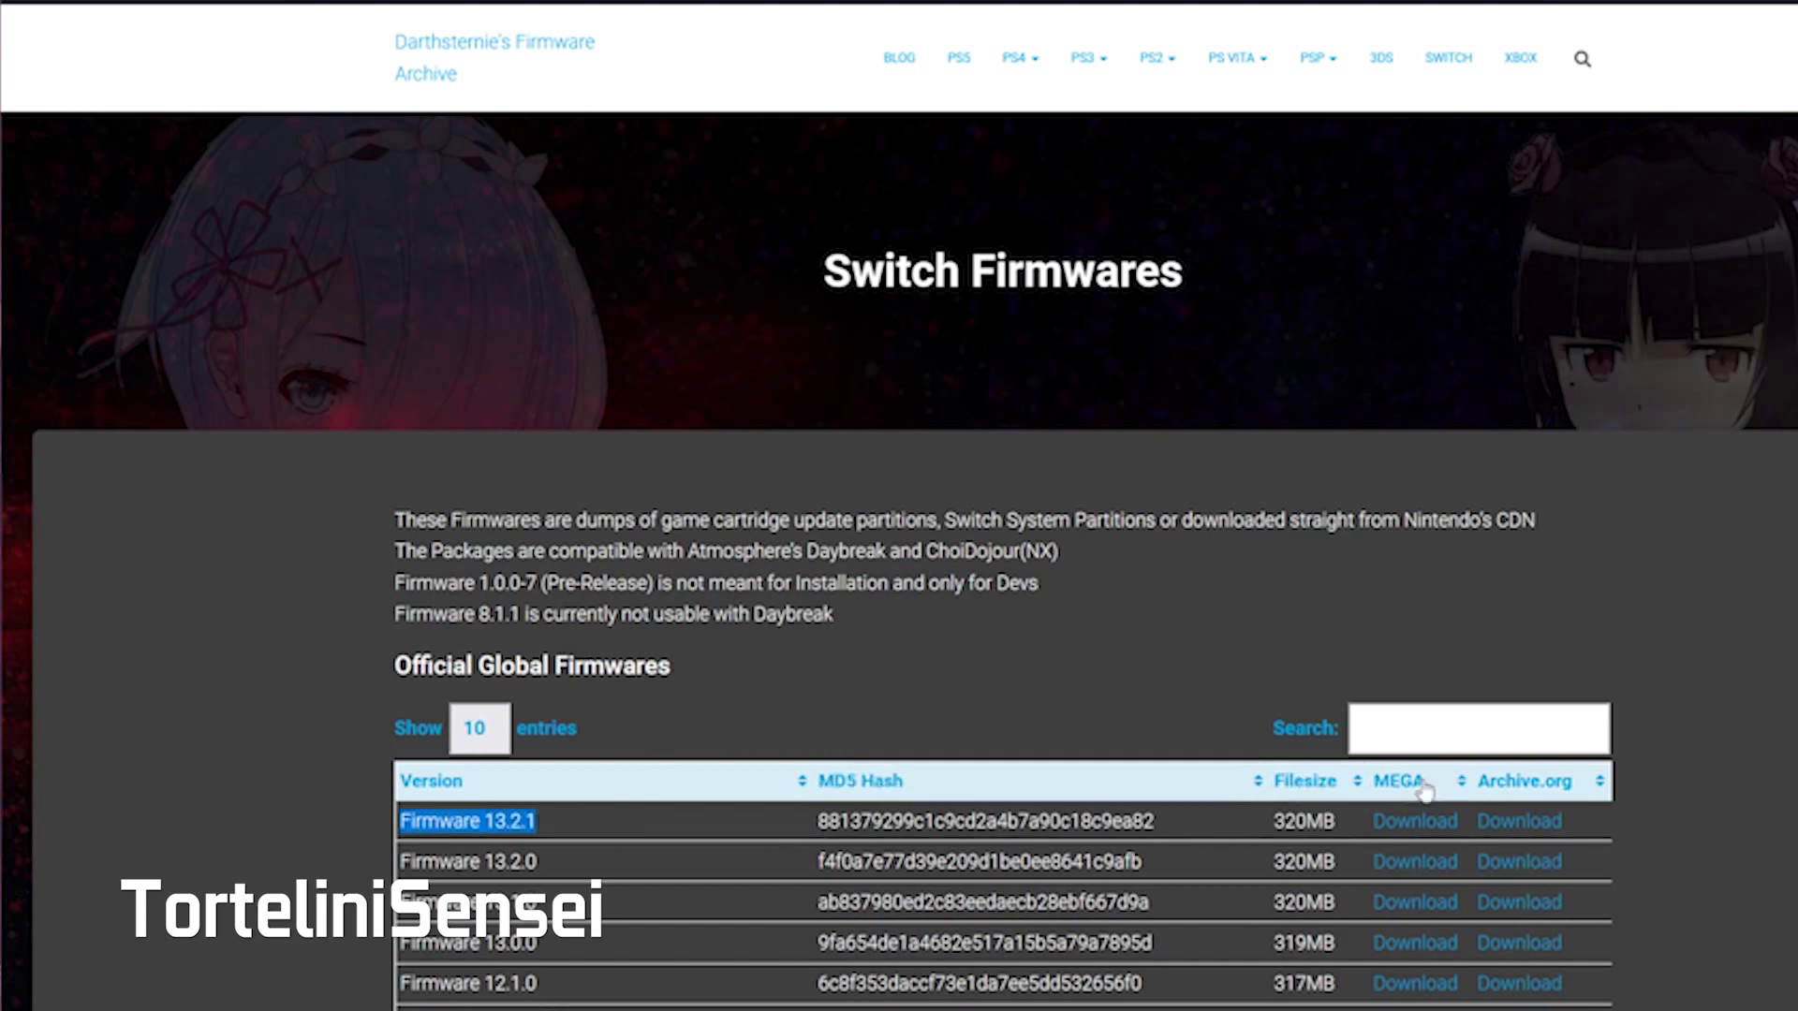
scroll(1380, 751, "down", 1)
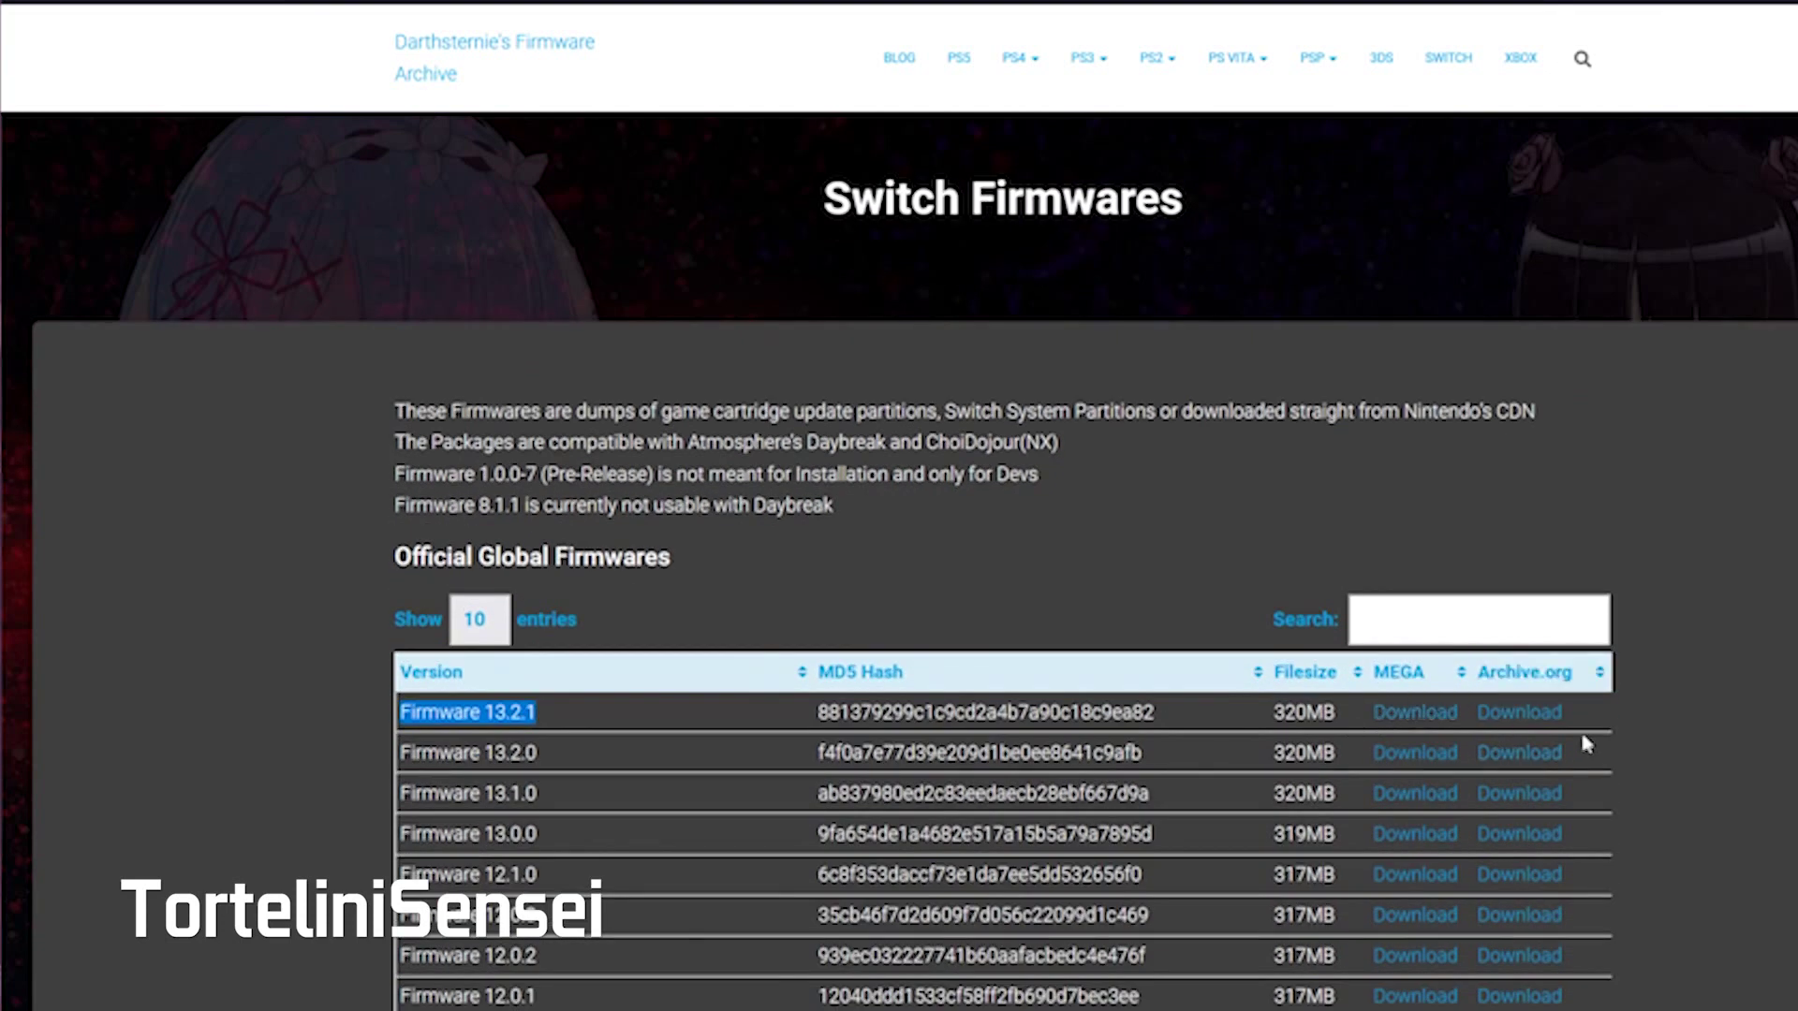
left_click(1543, 716)
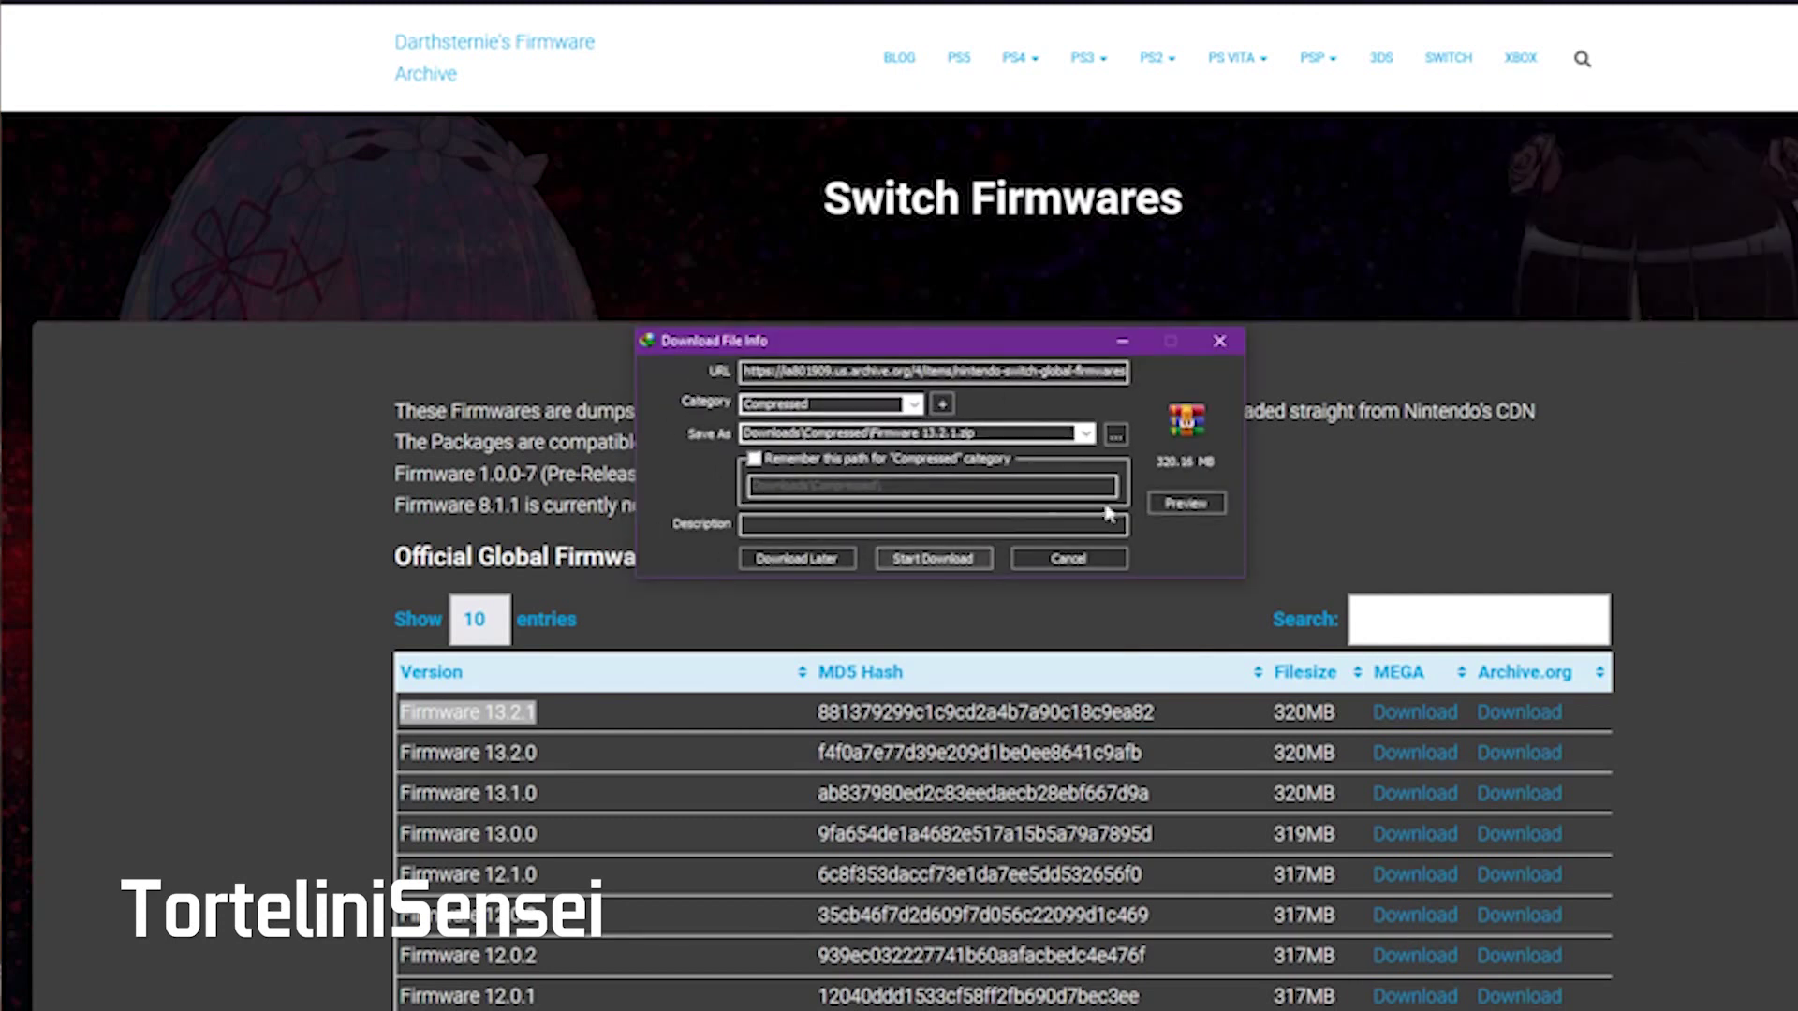
left_click(1220, 343)
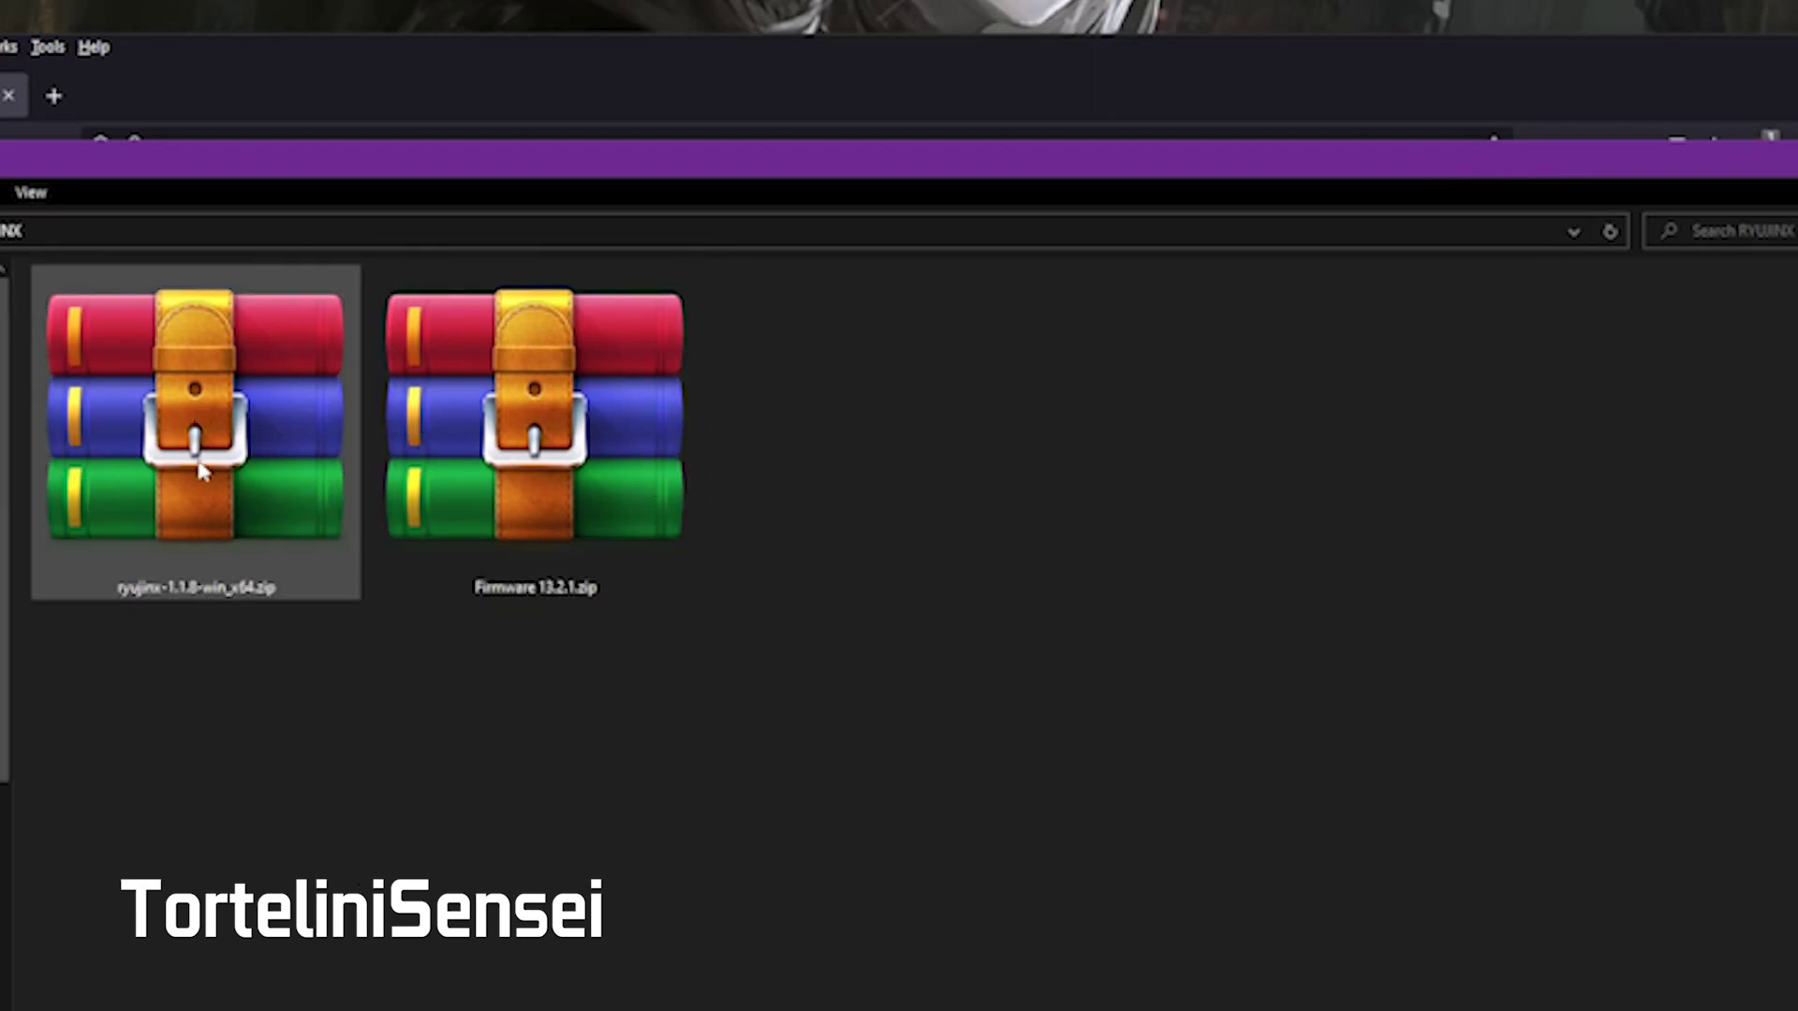
Step: Extract the ryujinx-1.1.8-win_x64.zip archive into the current folder
right_click(253, 515)
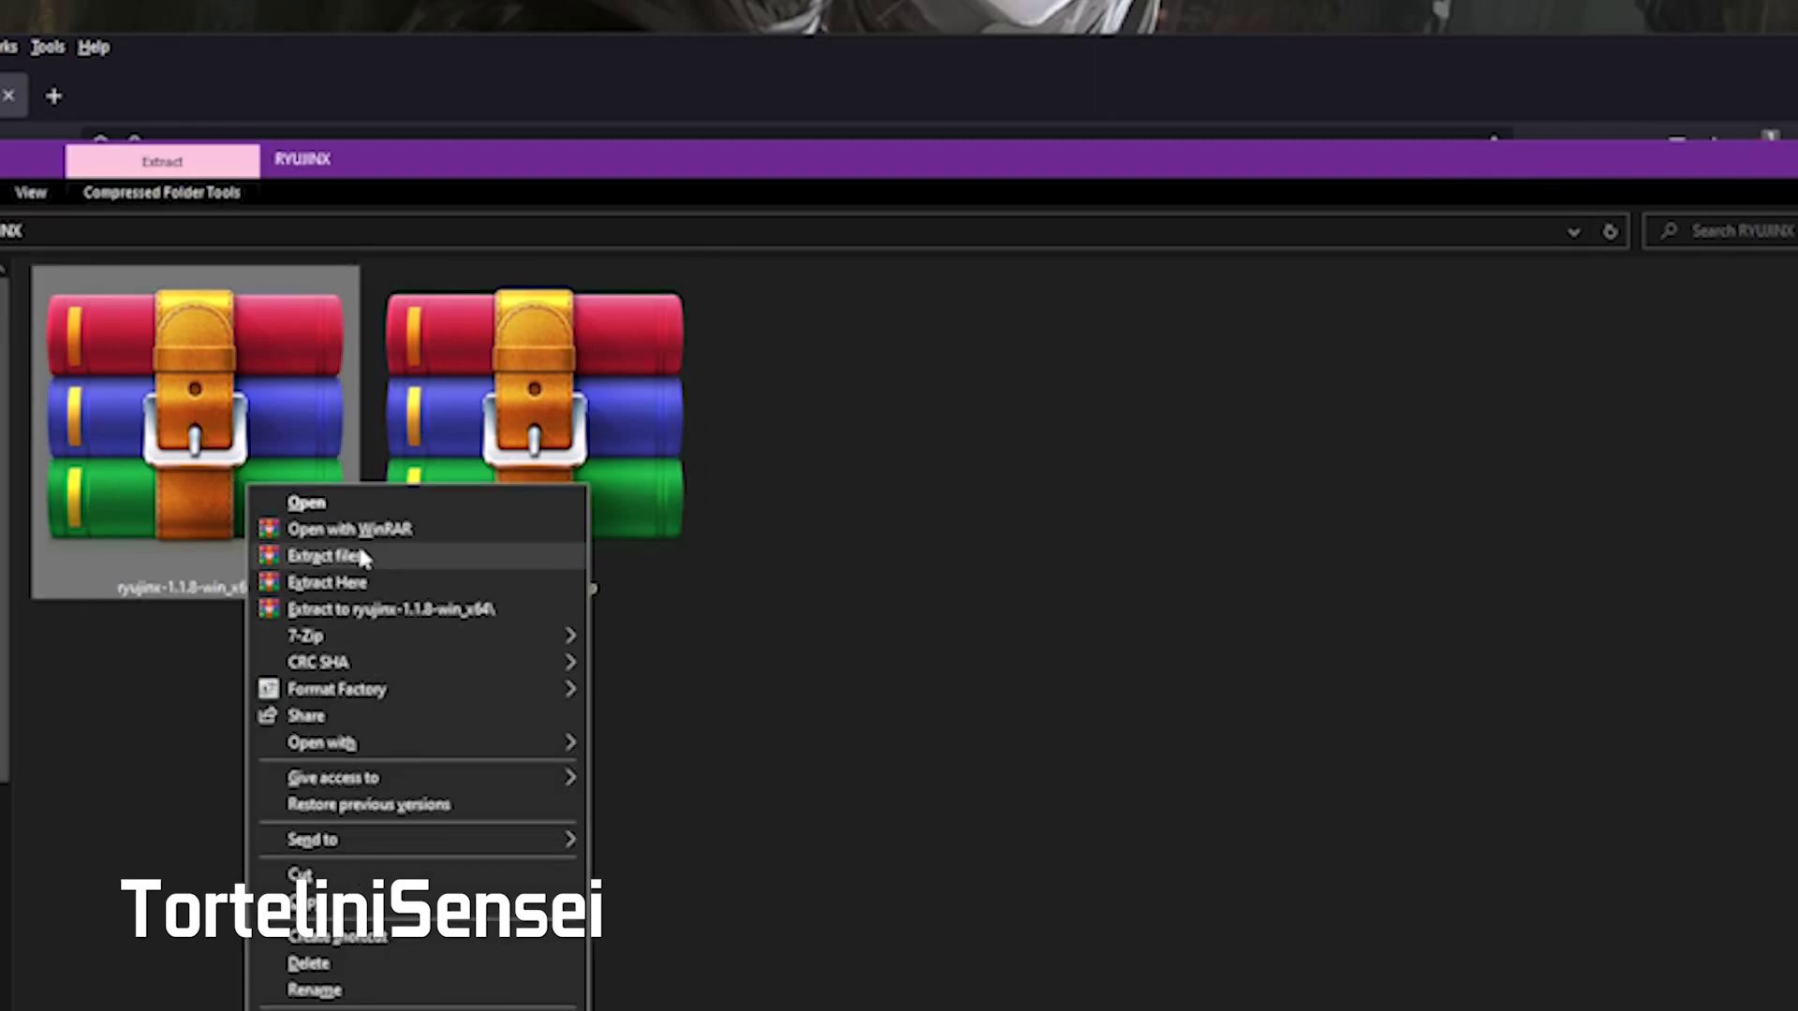
left_click(377, 585)
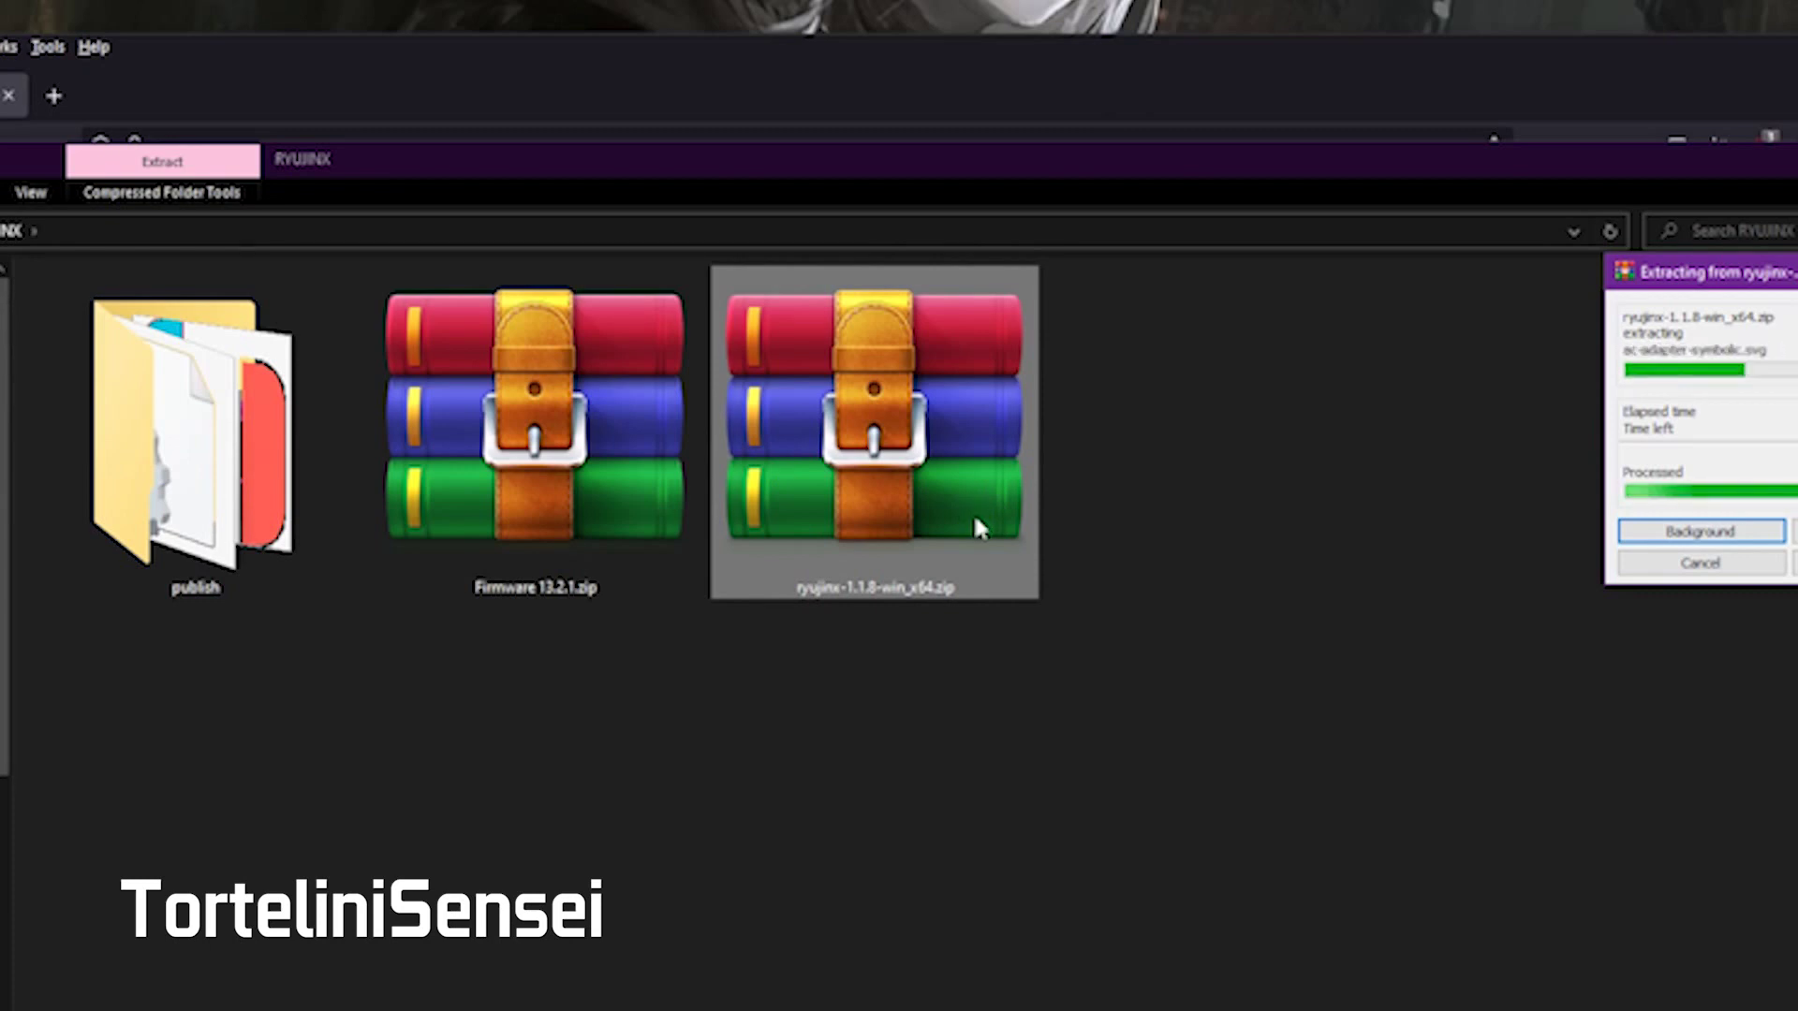
right_click(437, 734)
key("Escape")
Step: Open the extracted publish folder and launch Ryujinx.exe
left_click(207, 502)
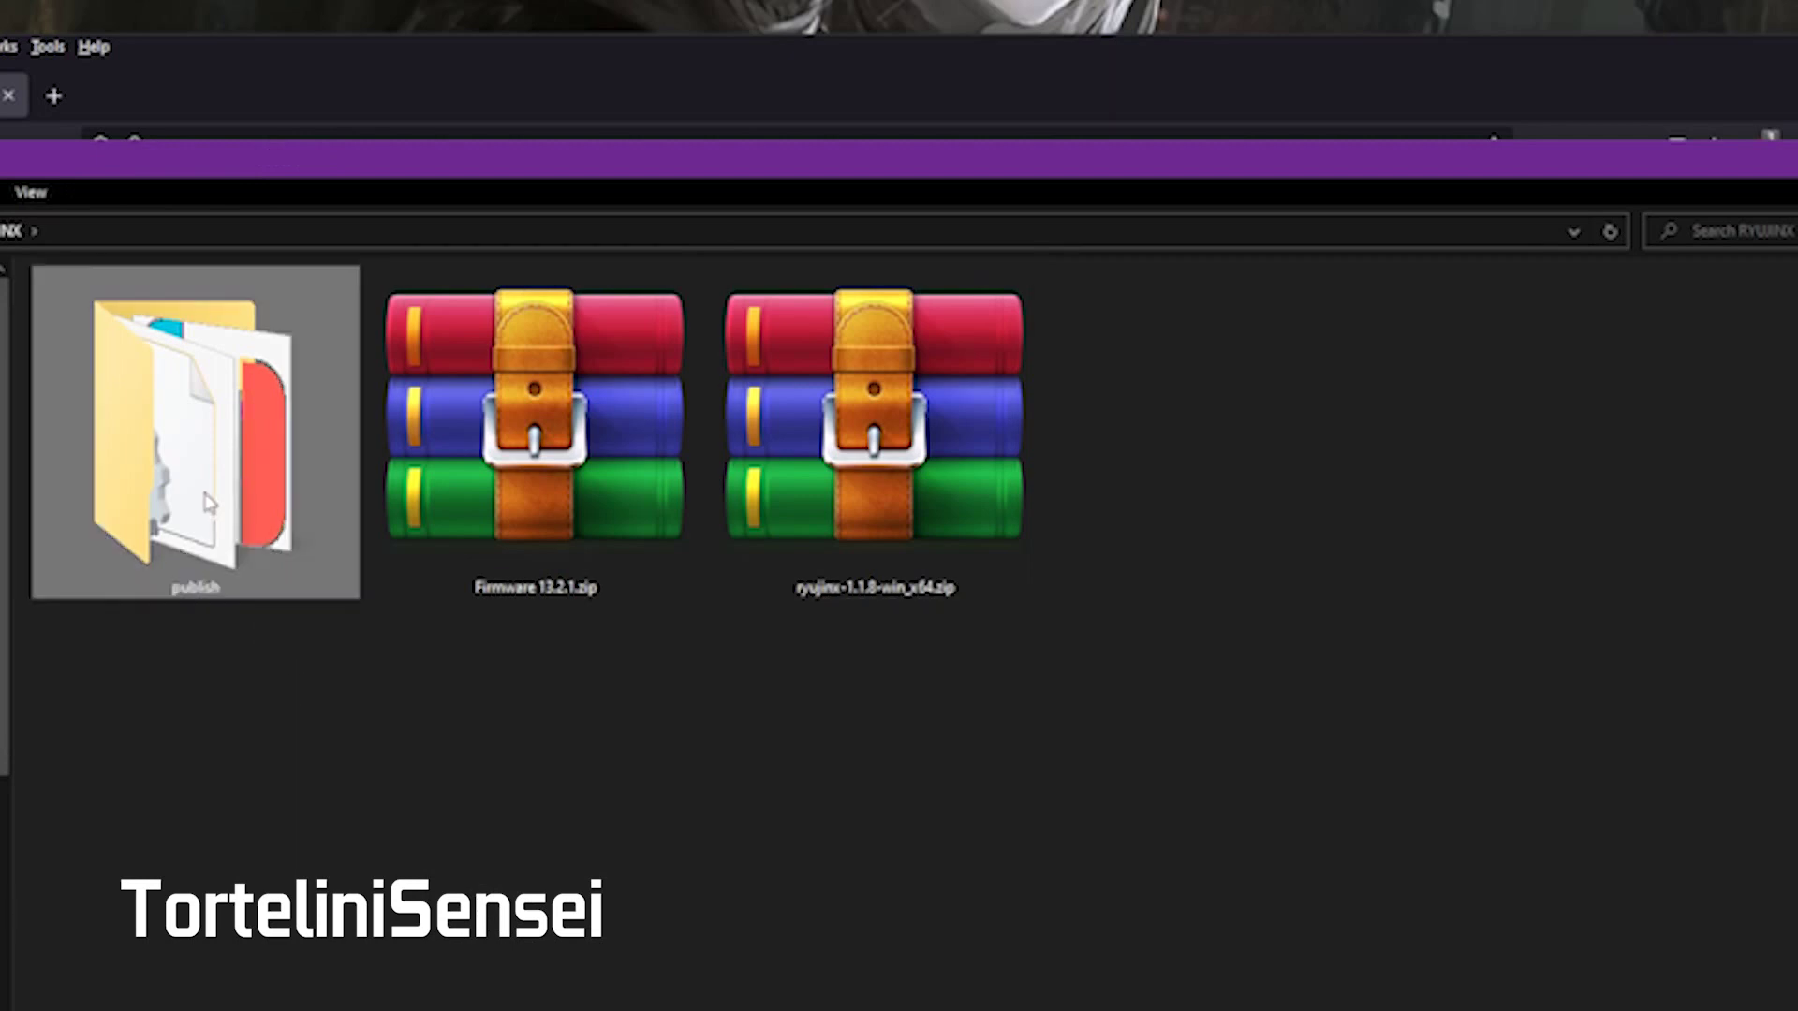
double_click(207, 503)
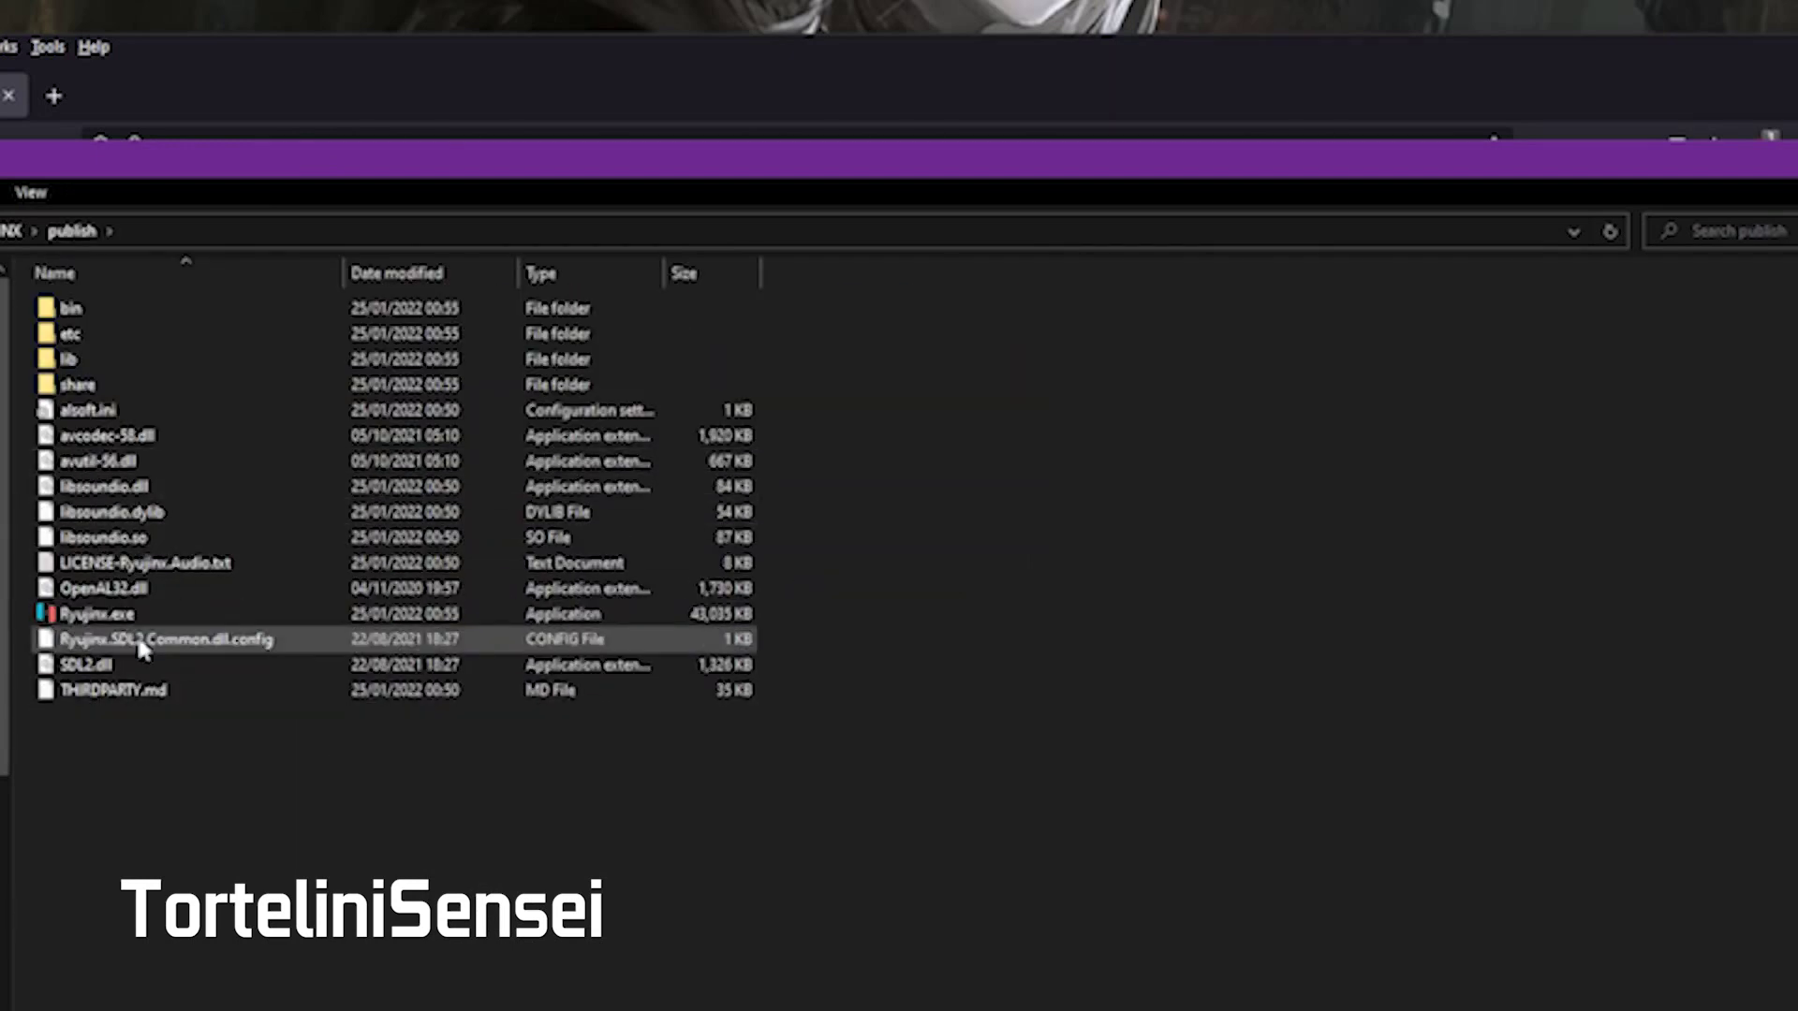
left_click(152, 615)
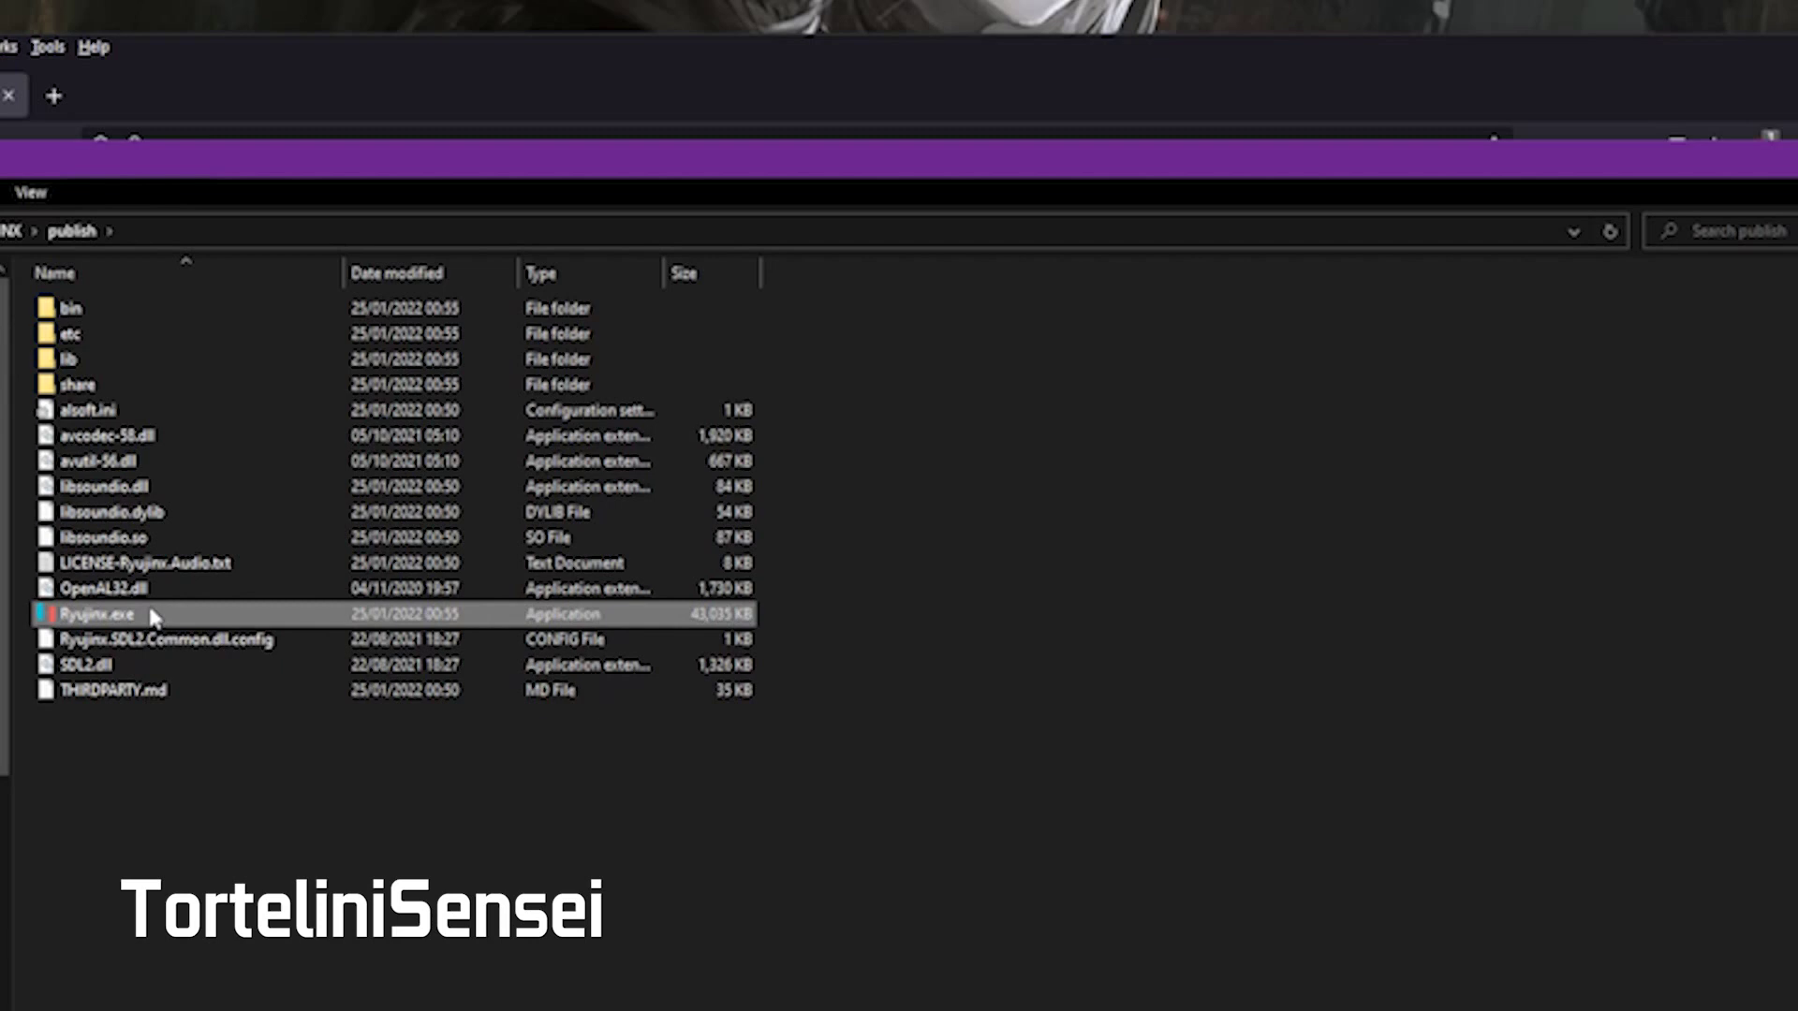
double_click(152, 615)
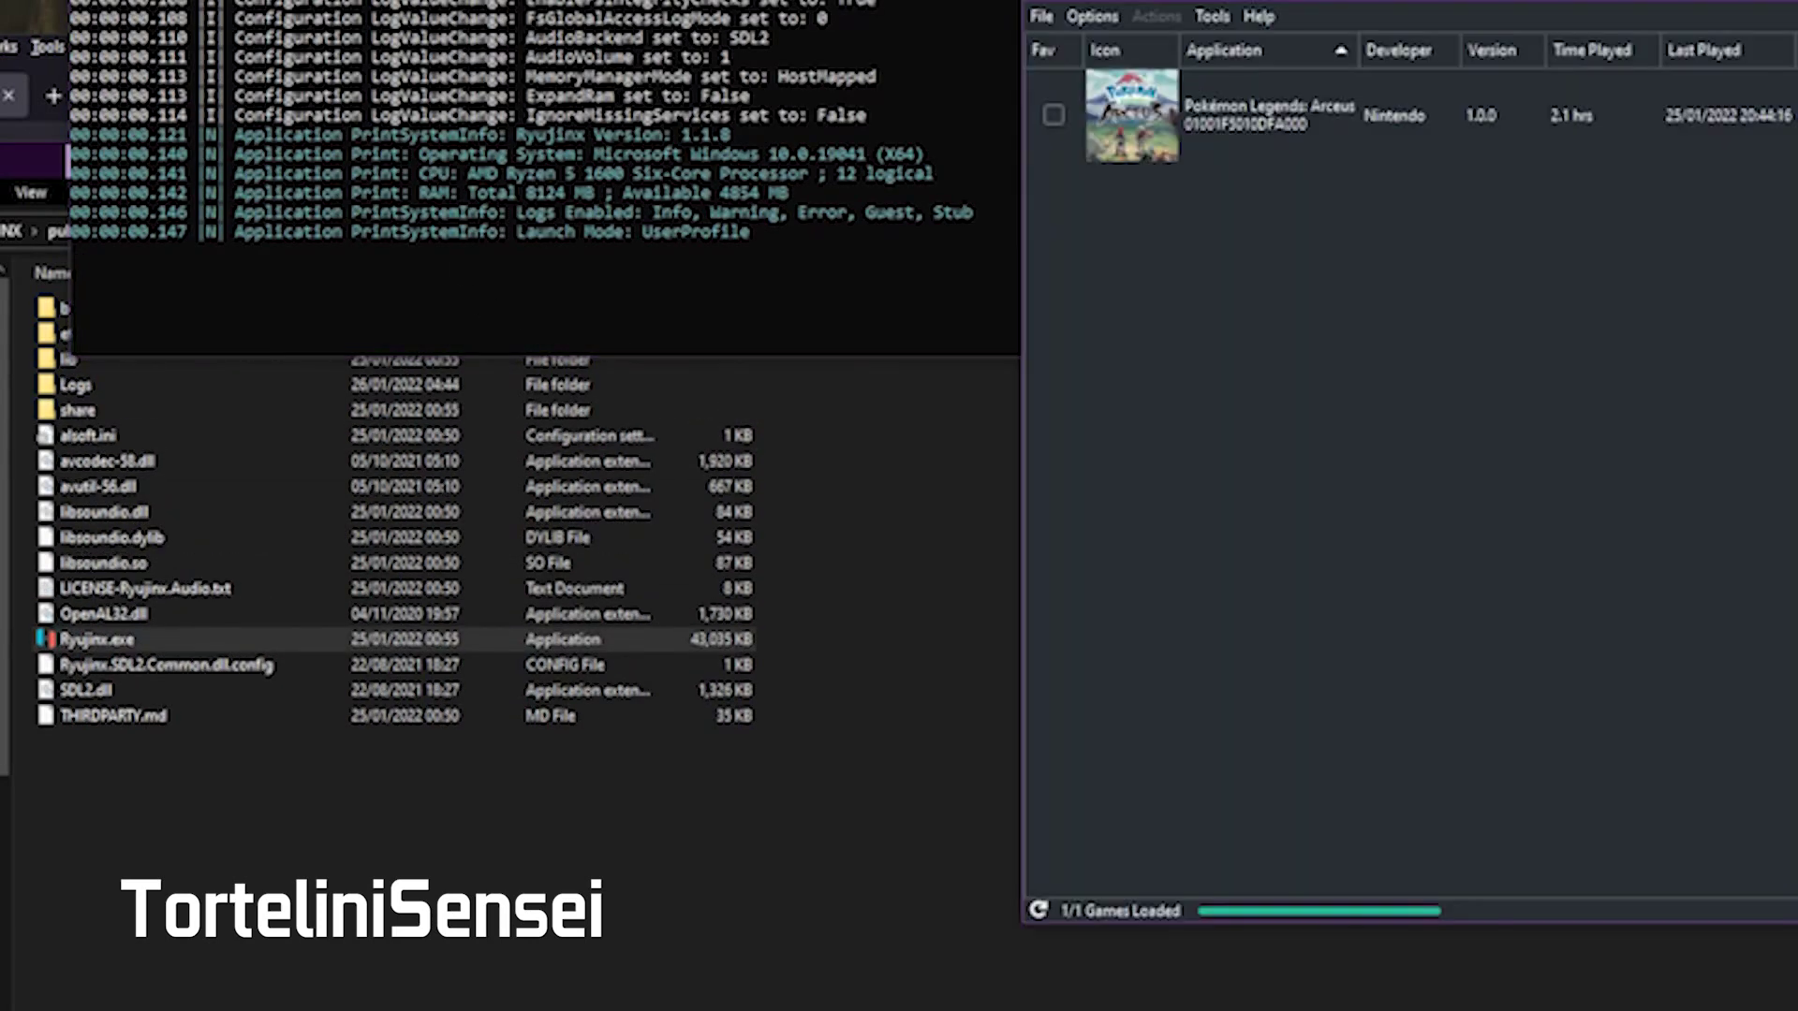
Step: Center the emulator window and choose Tools > Install Firmware from an XCI or ZIP
mouse_move(1293, 2)
left_mouse_down()
mouse_move(901, 52)
mouse_move(407, 79)
left_mouse_up()
left_click(303, 253)
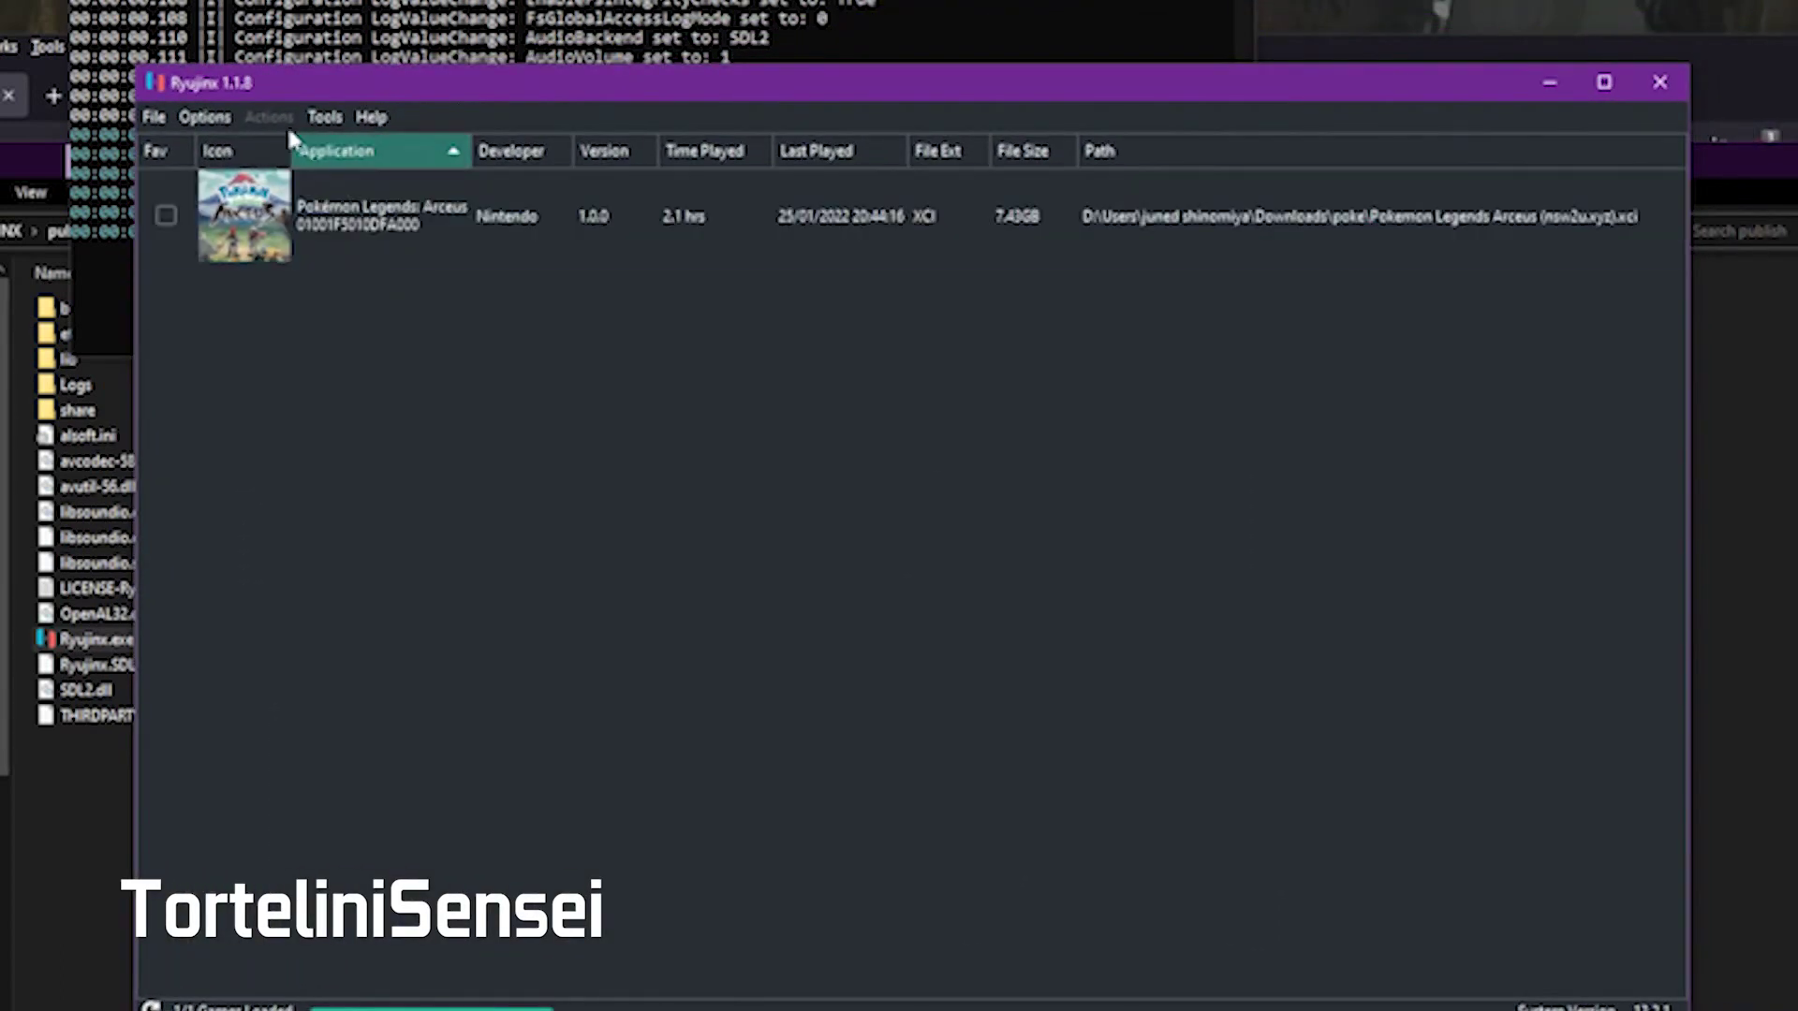
left_click(327, 116)
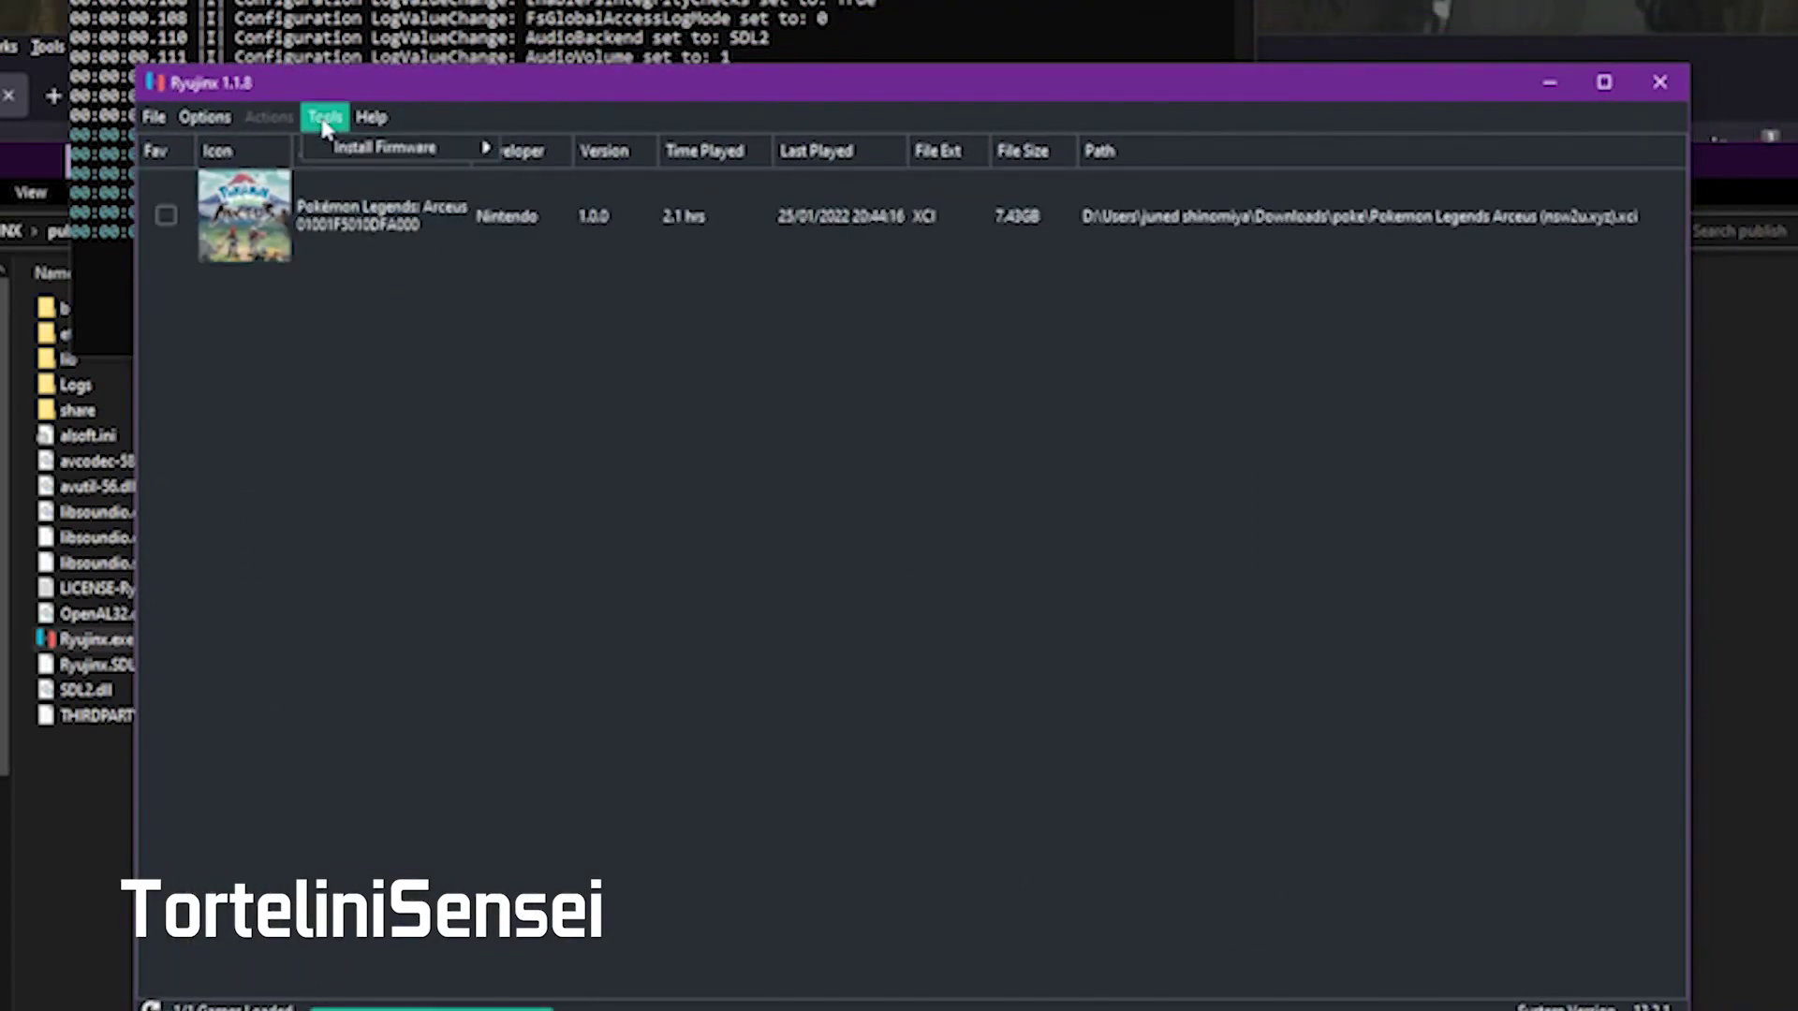
mouse_move(384, 159)
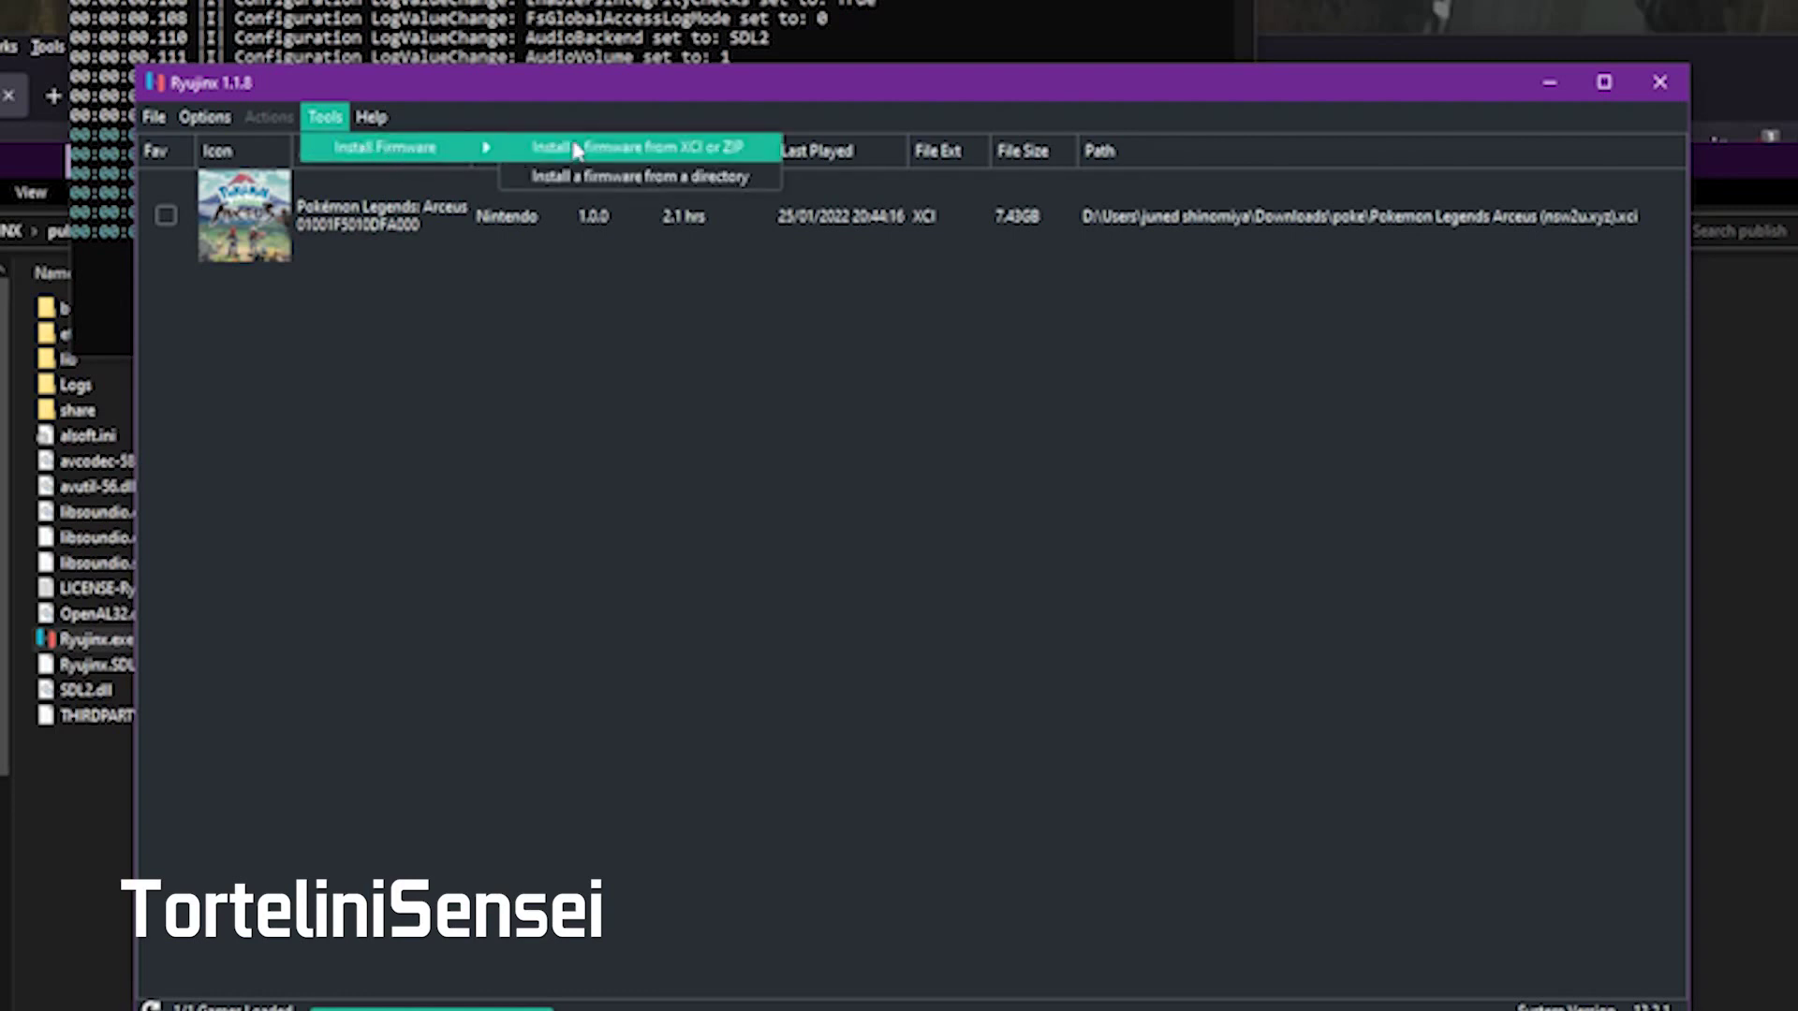
left_click(635, 150)
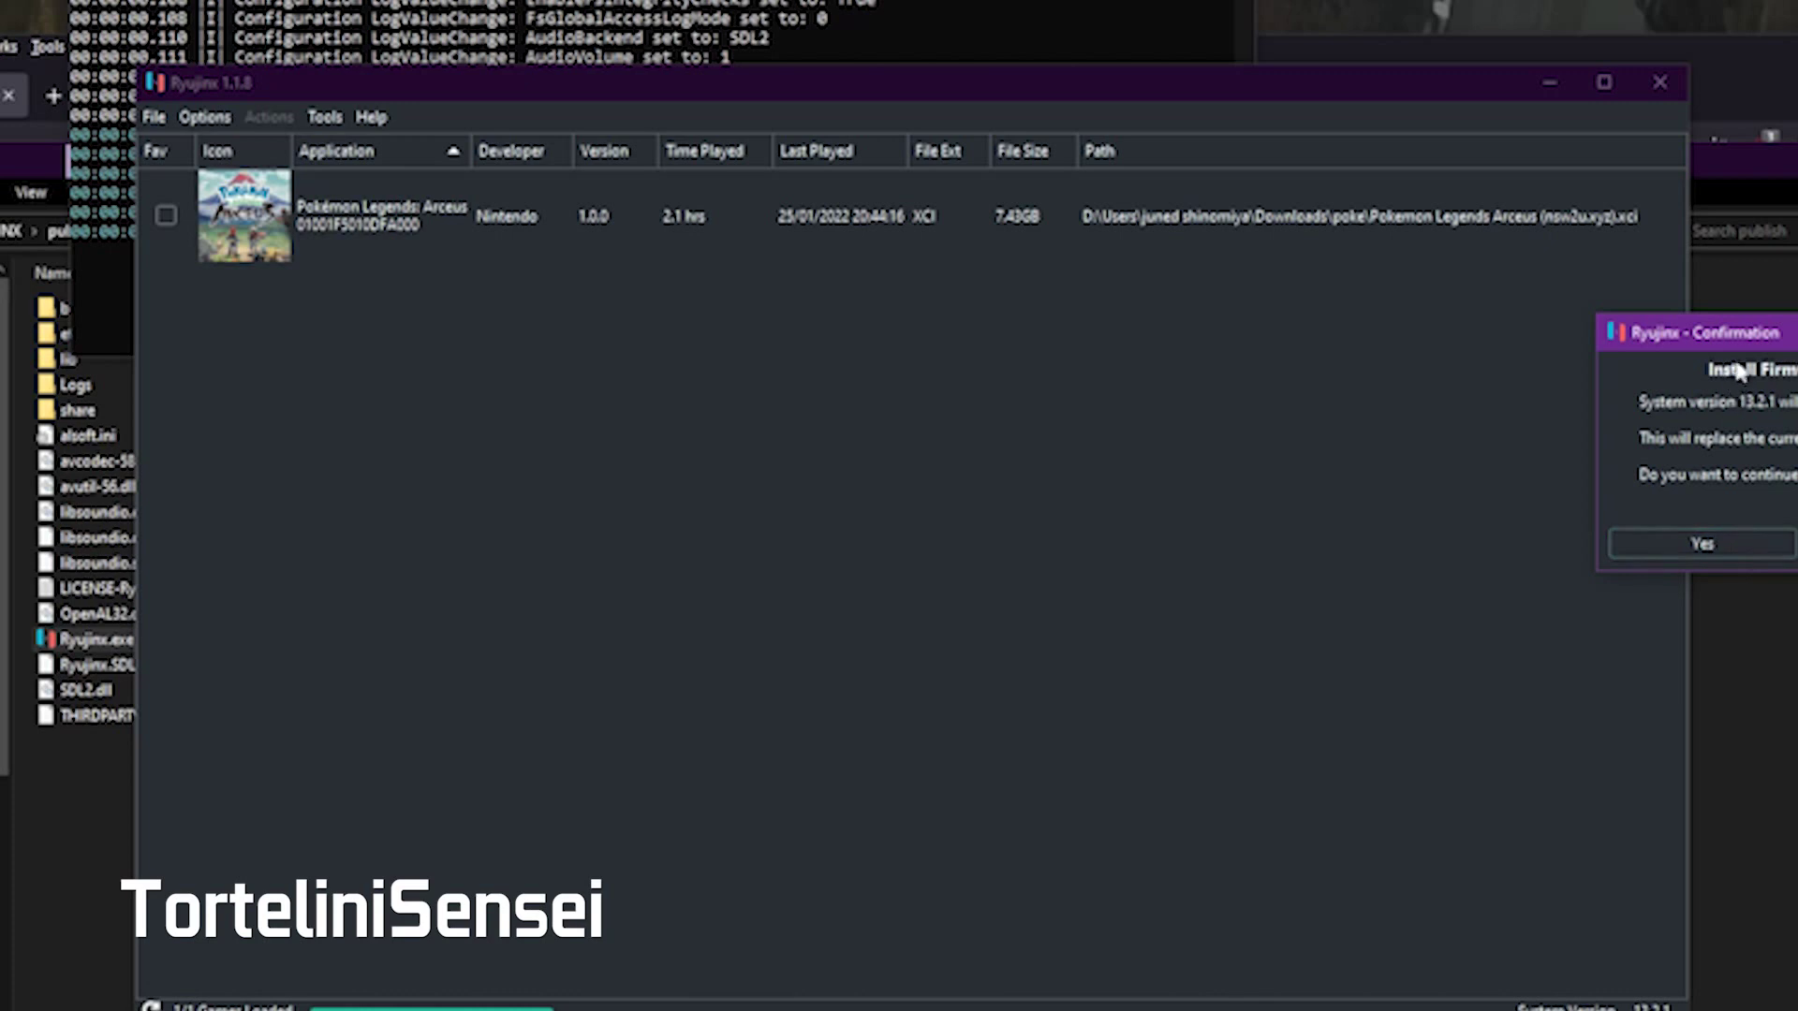
Step: Confirm installing firmware version 13.2.1 and dismiss the installed notice
left_click_drag(1744, 343, 1315, 364)
left_click(1333, 565)
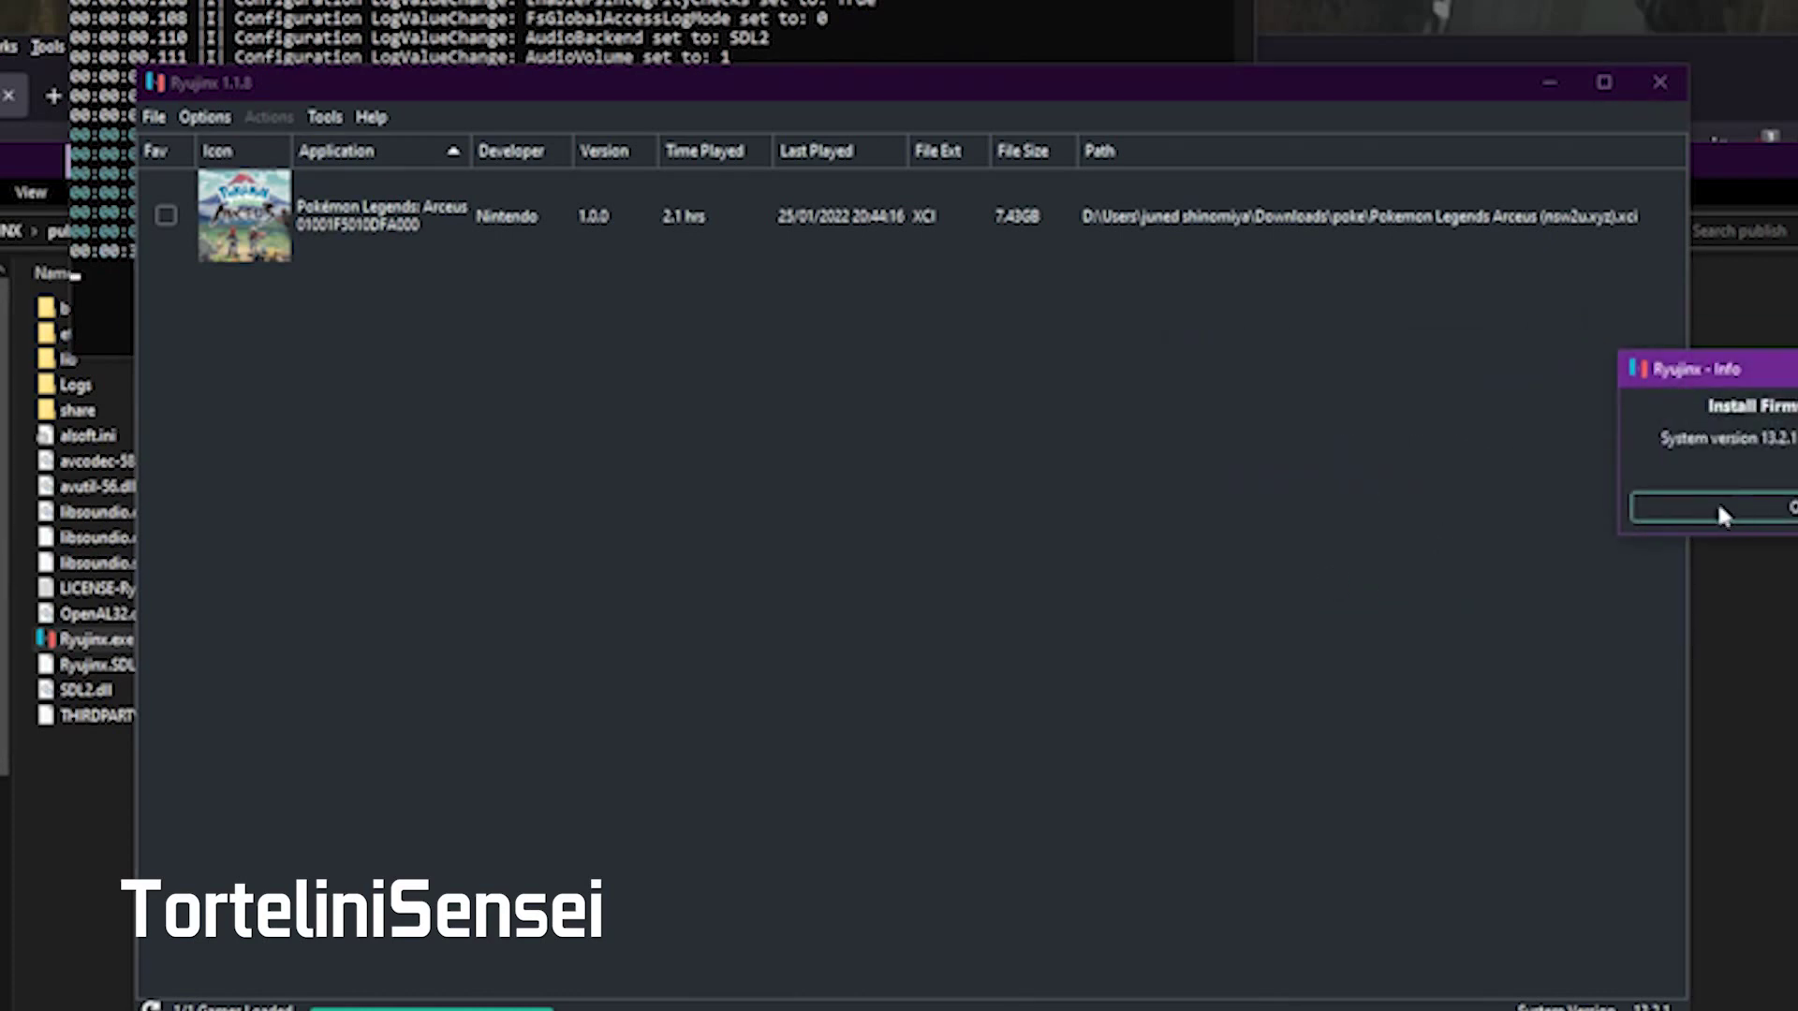
left_click(1737, 511)
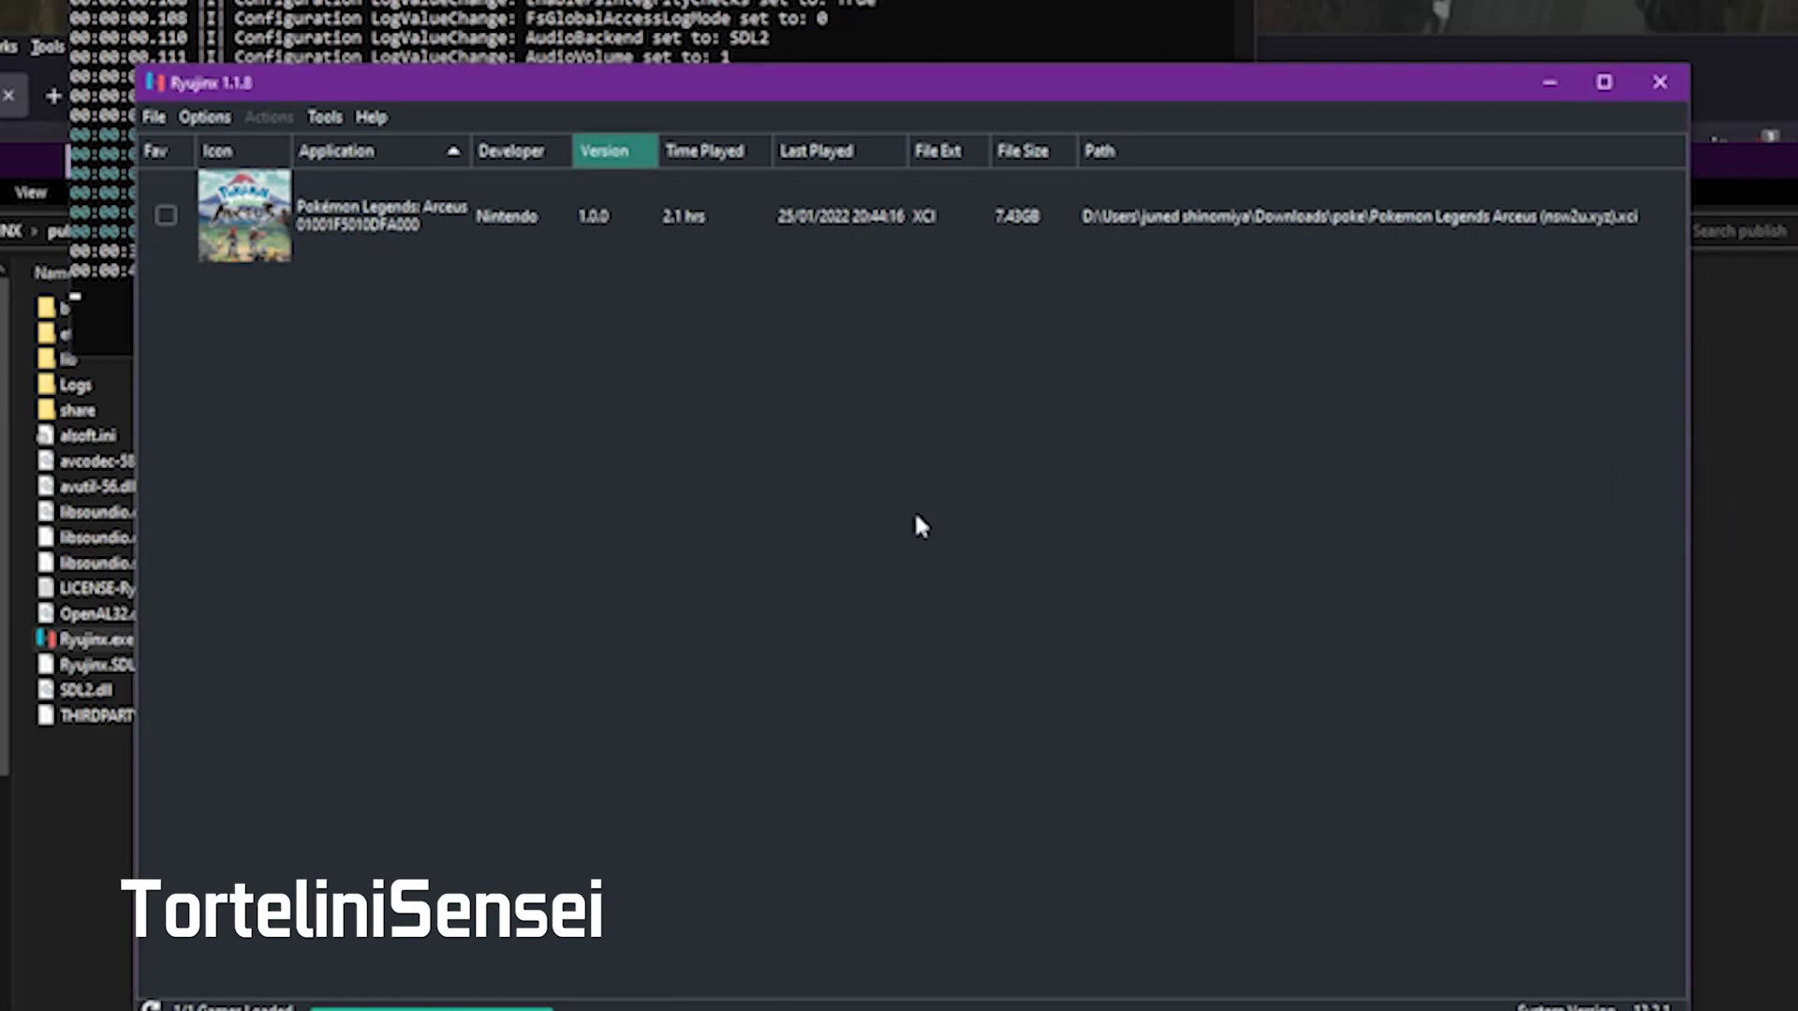
left_click(218, 118)
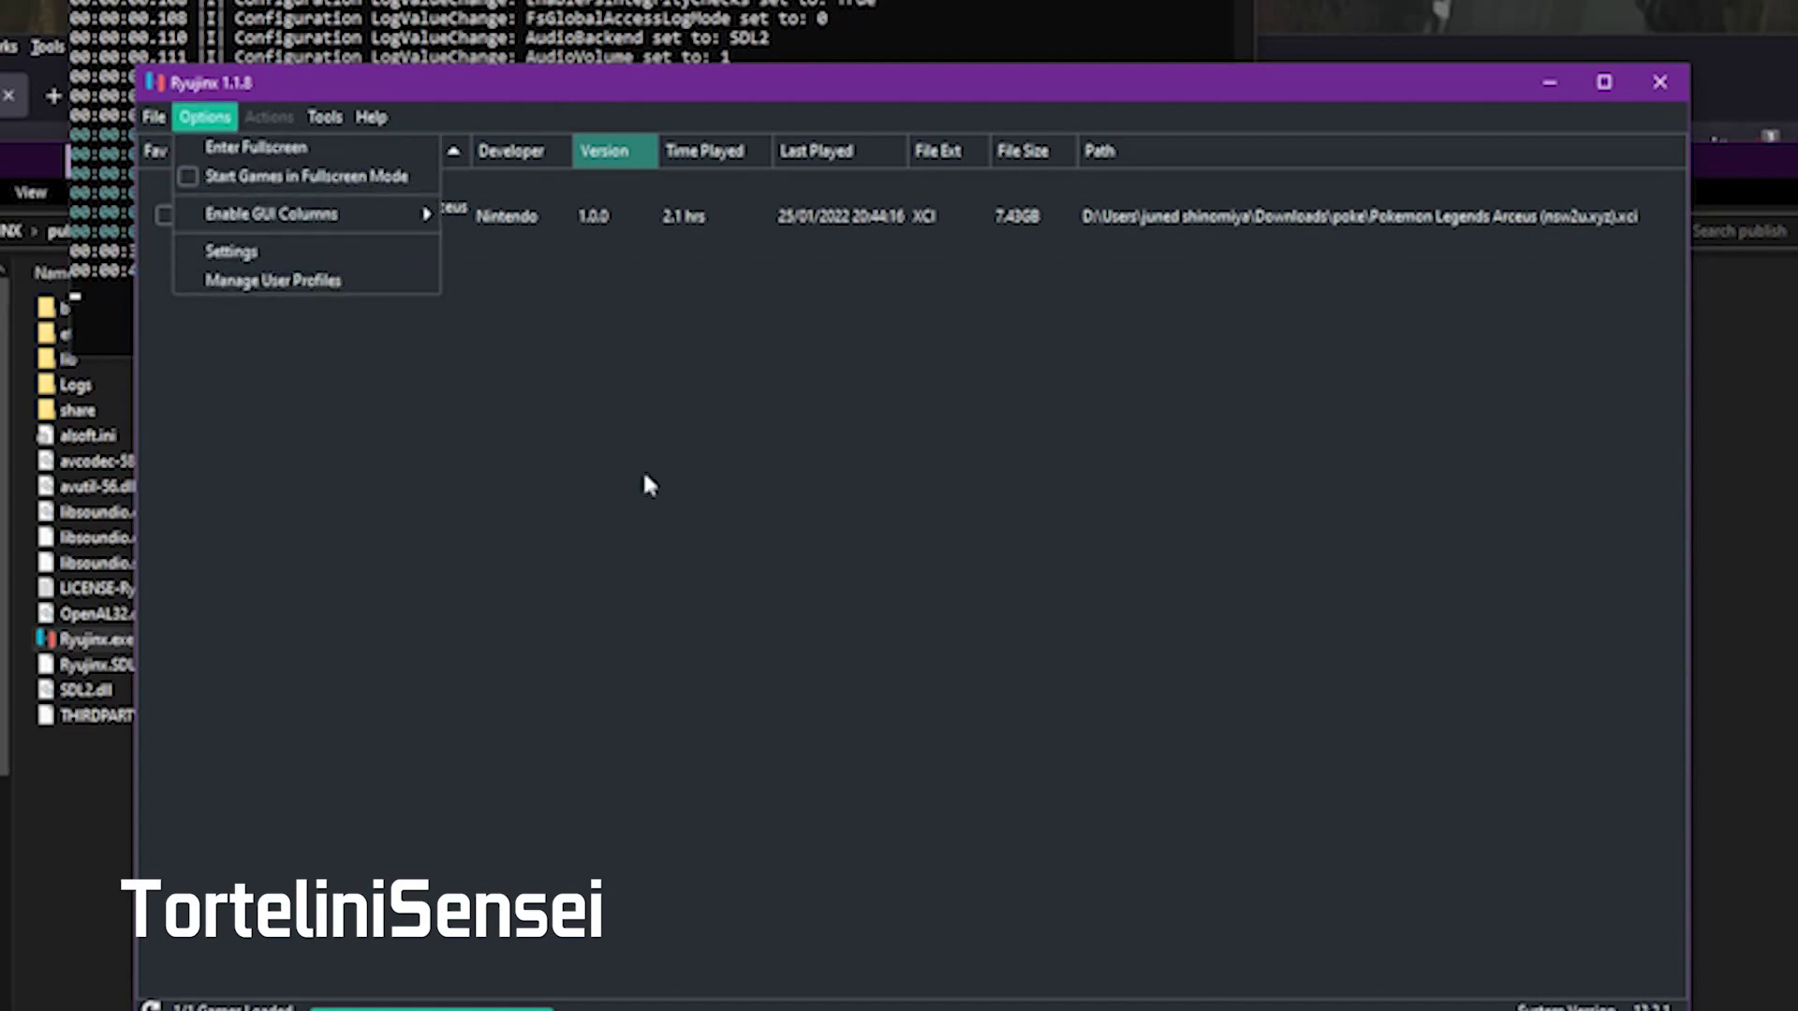
Step: Open Ryujinx Settings and review the Input, System, Graphics and Logging tabs
left_click(286, 251)
left_click_drag(1598, 47, 679, 146)
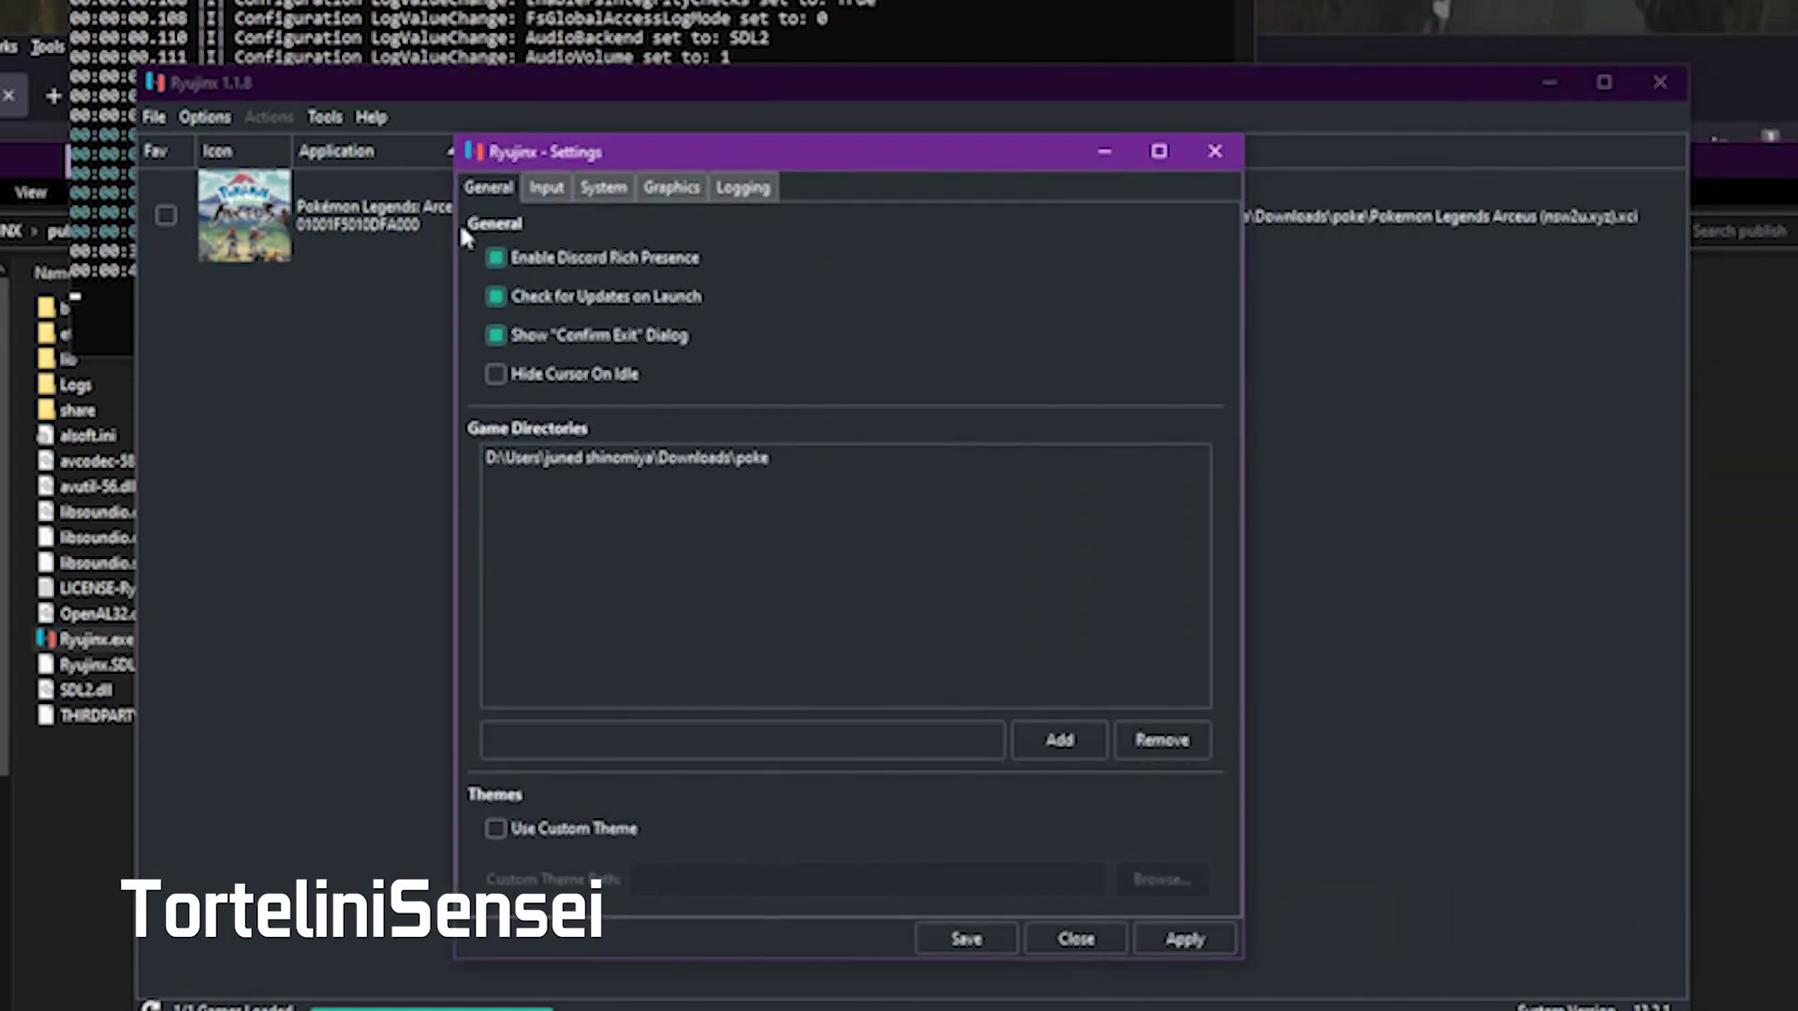
left_click(547, 188)
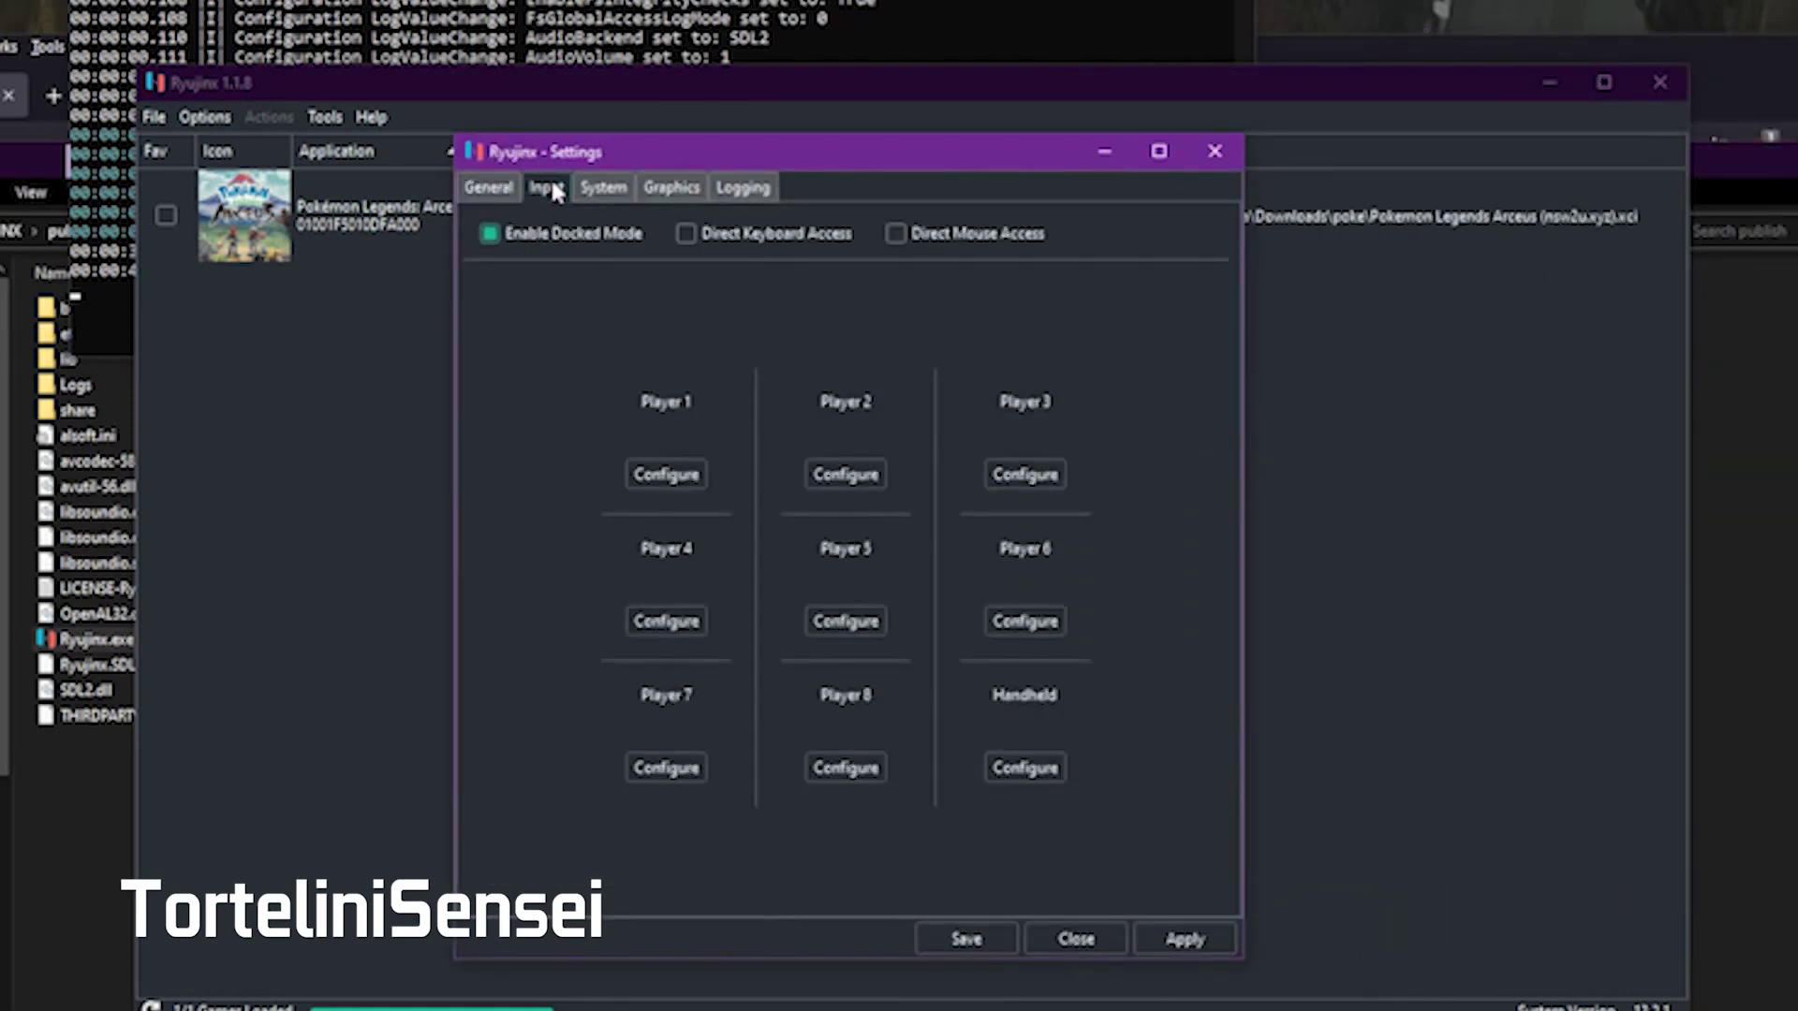
left_click(589, 191)
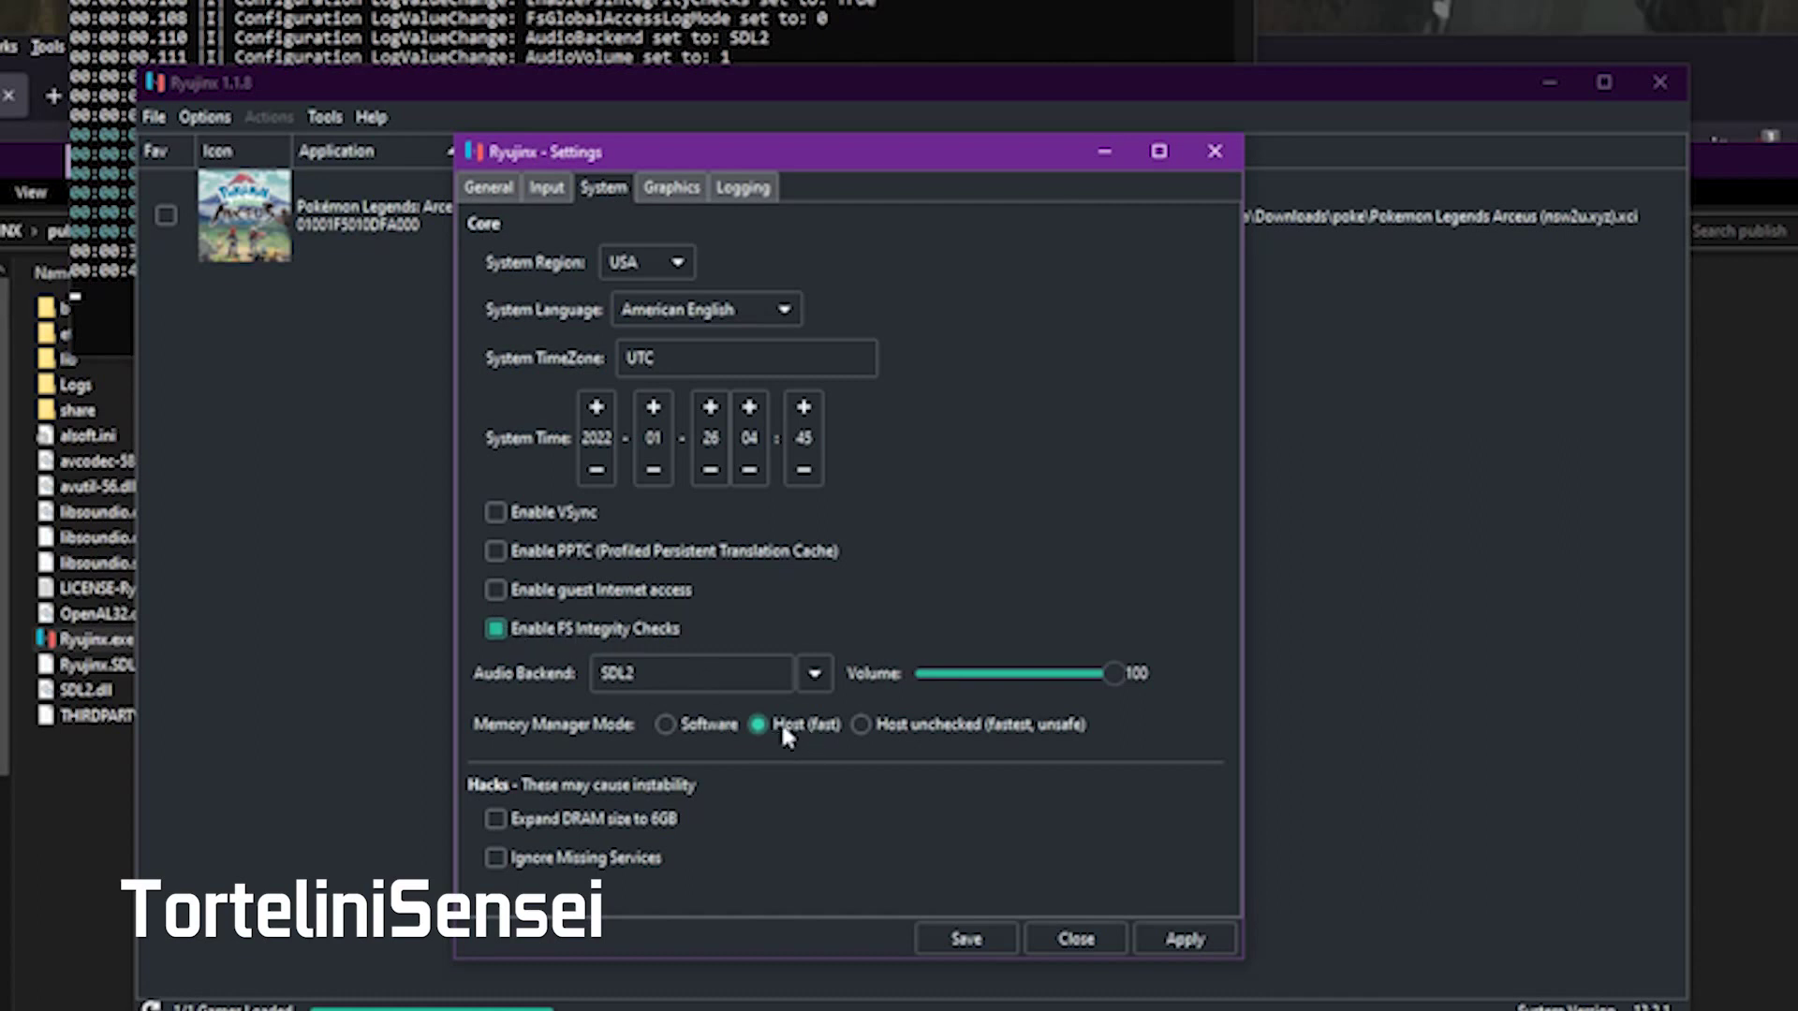
left_click(687, 194)
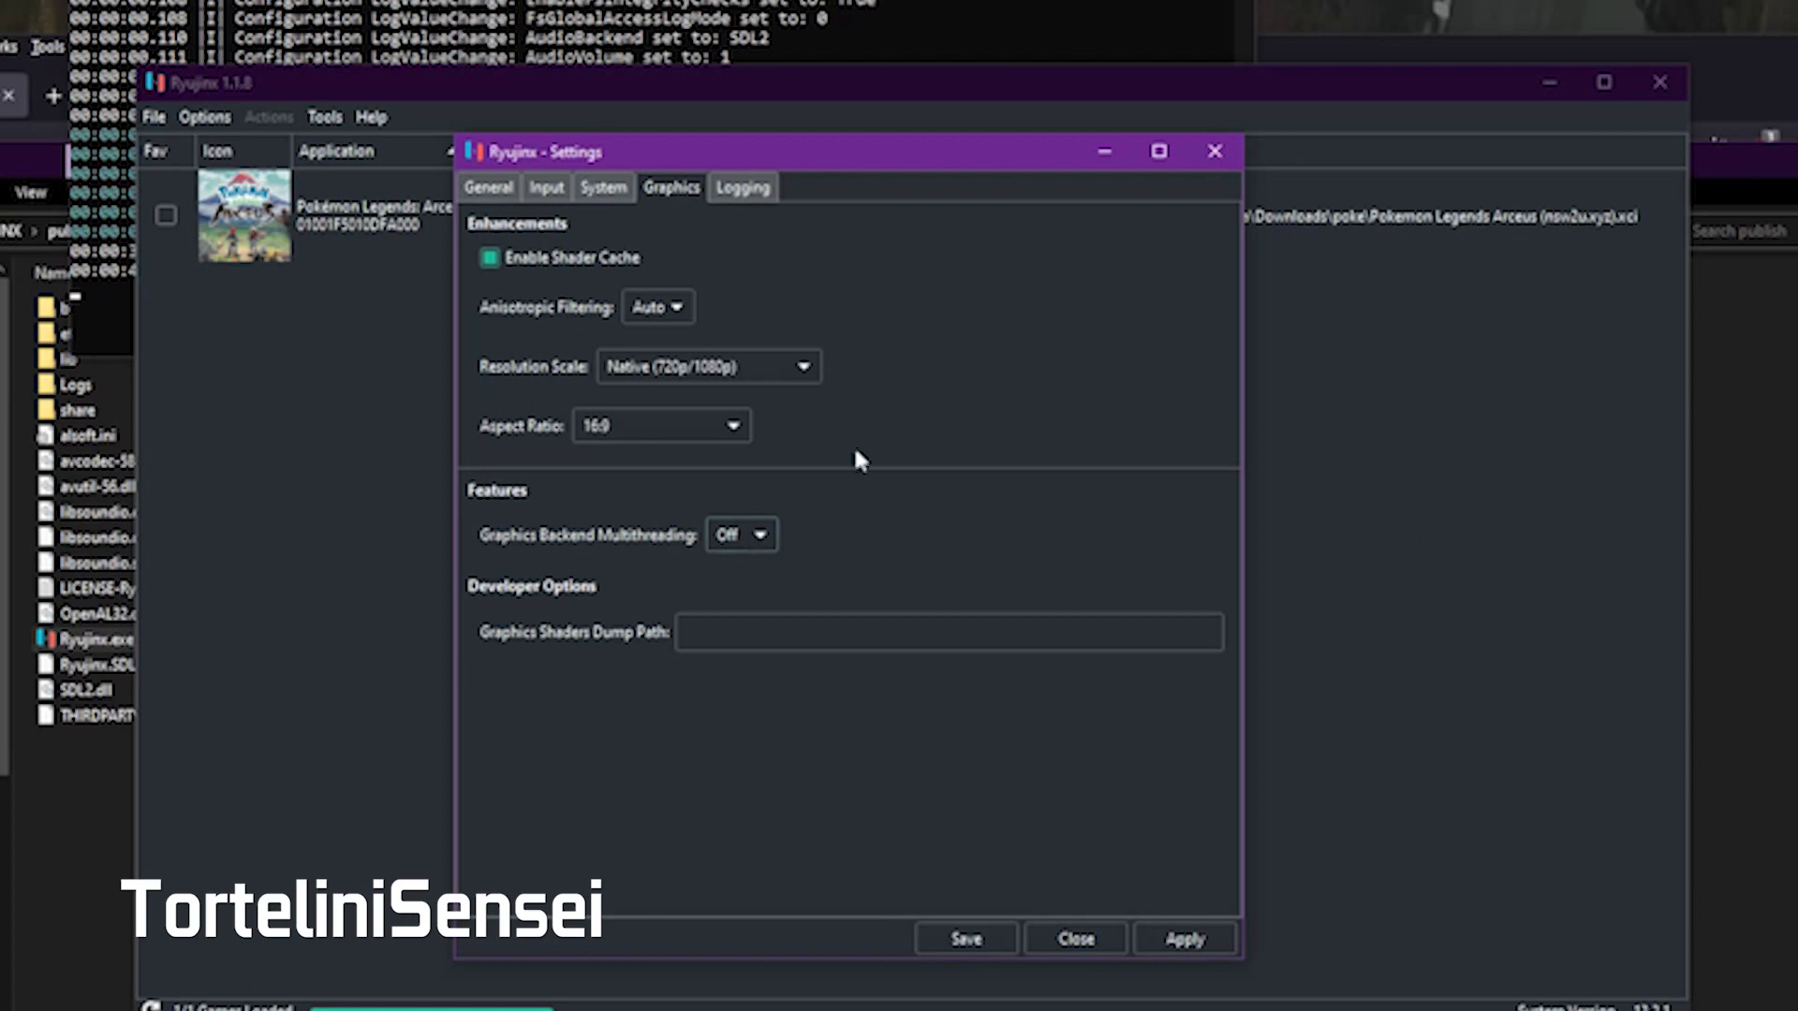
left_click(766, 192)
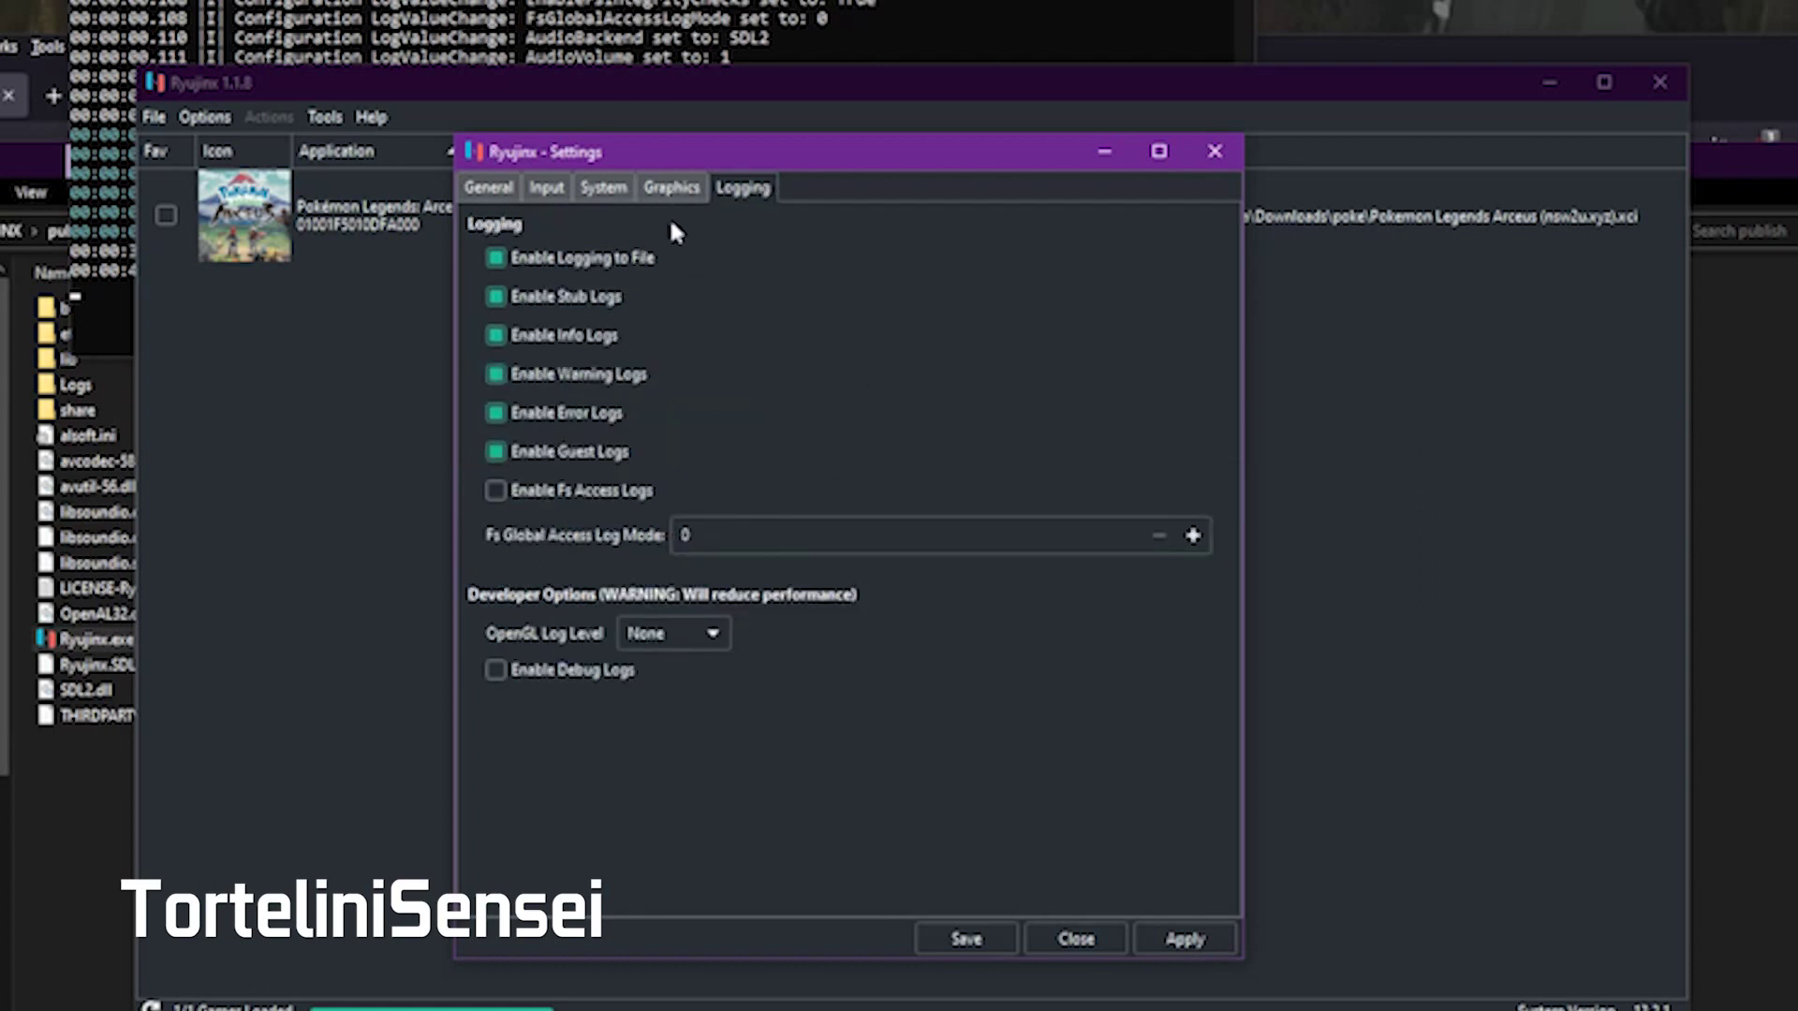
Step: Apply and save settings with shader cache enabled and Native (720p/1080p) resolution
left_click(669, 190)
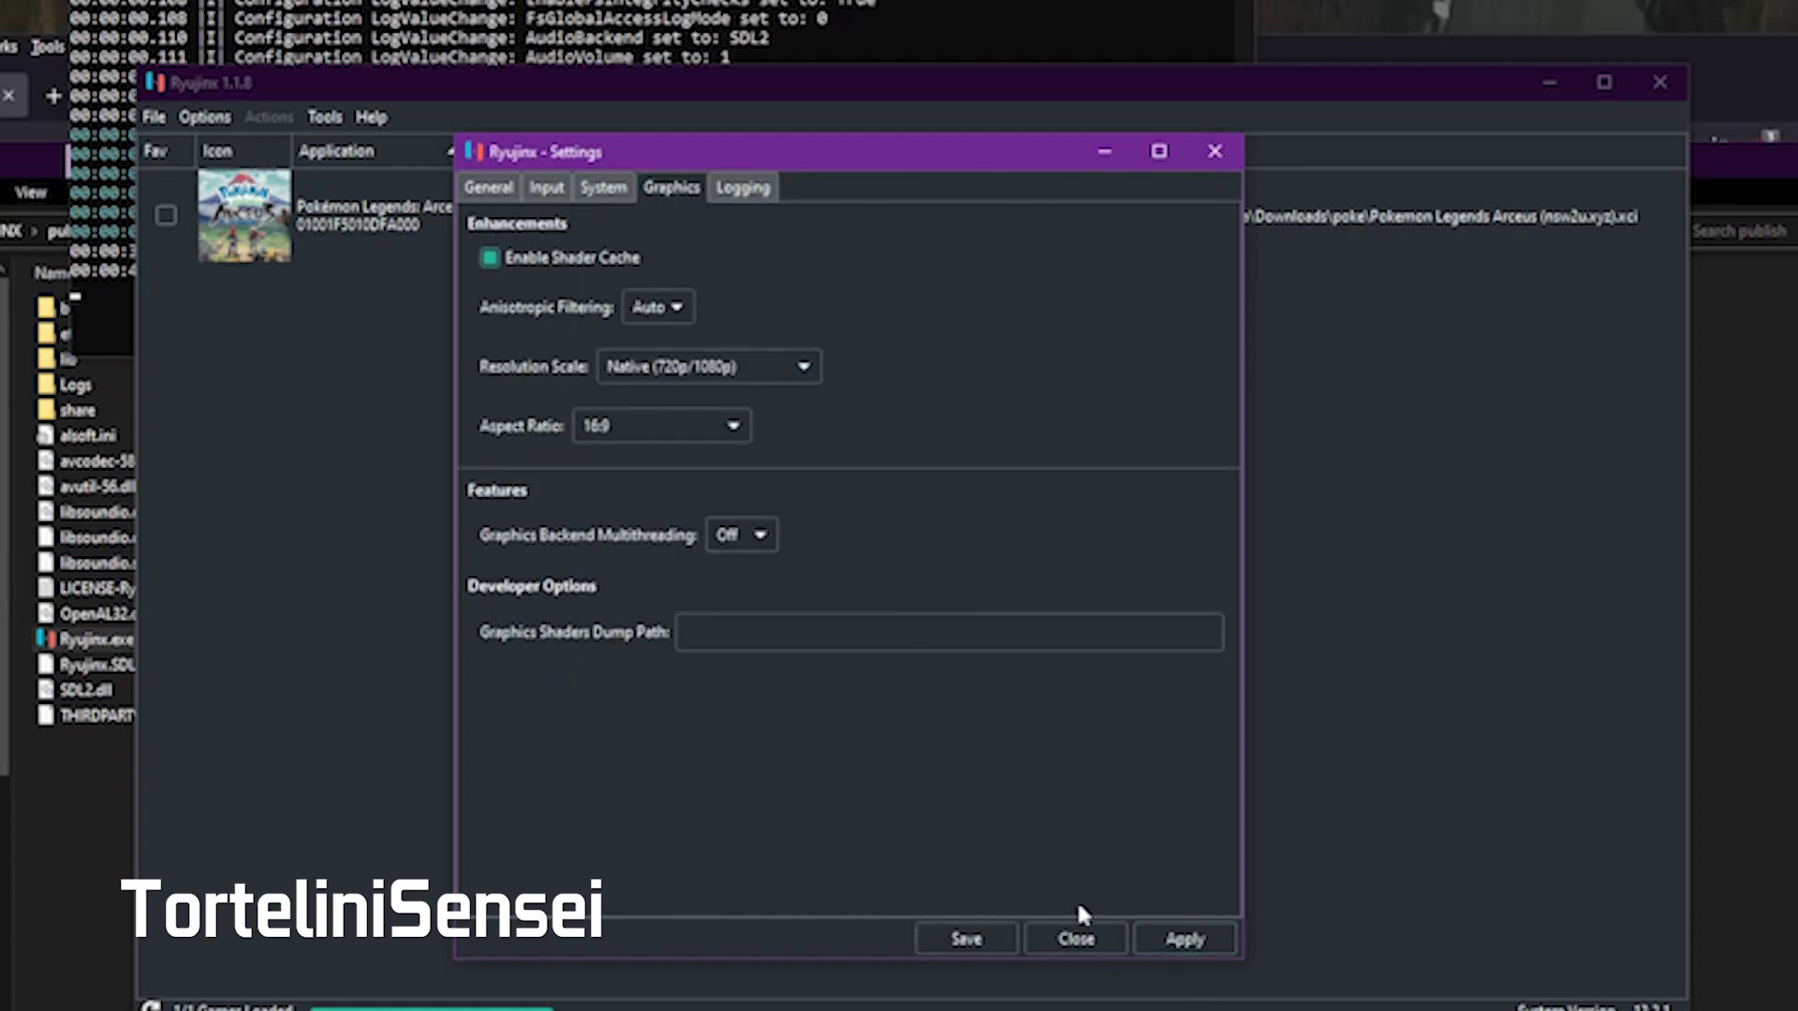
left_click(1183, 939)
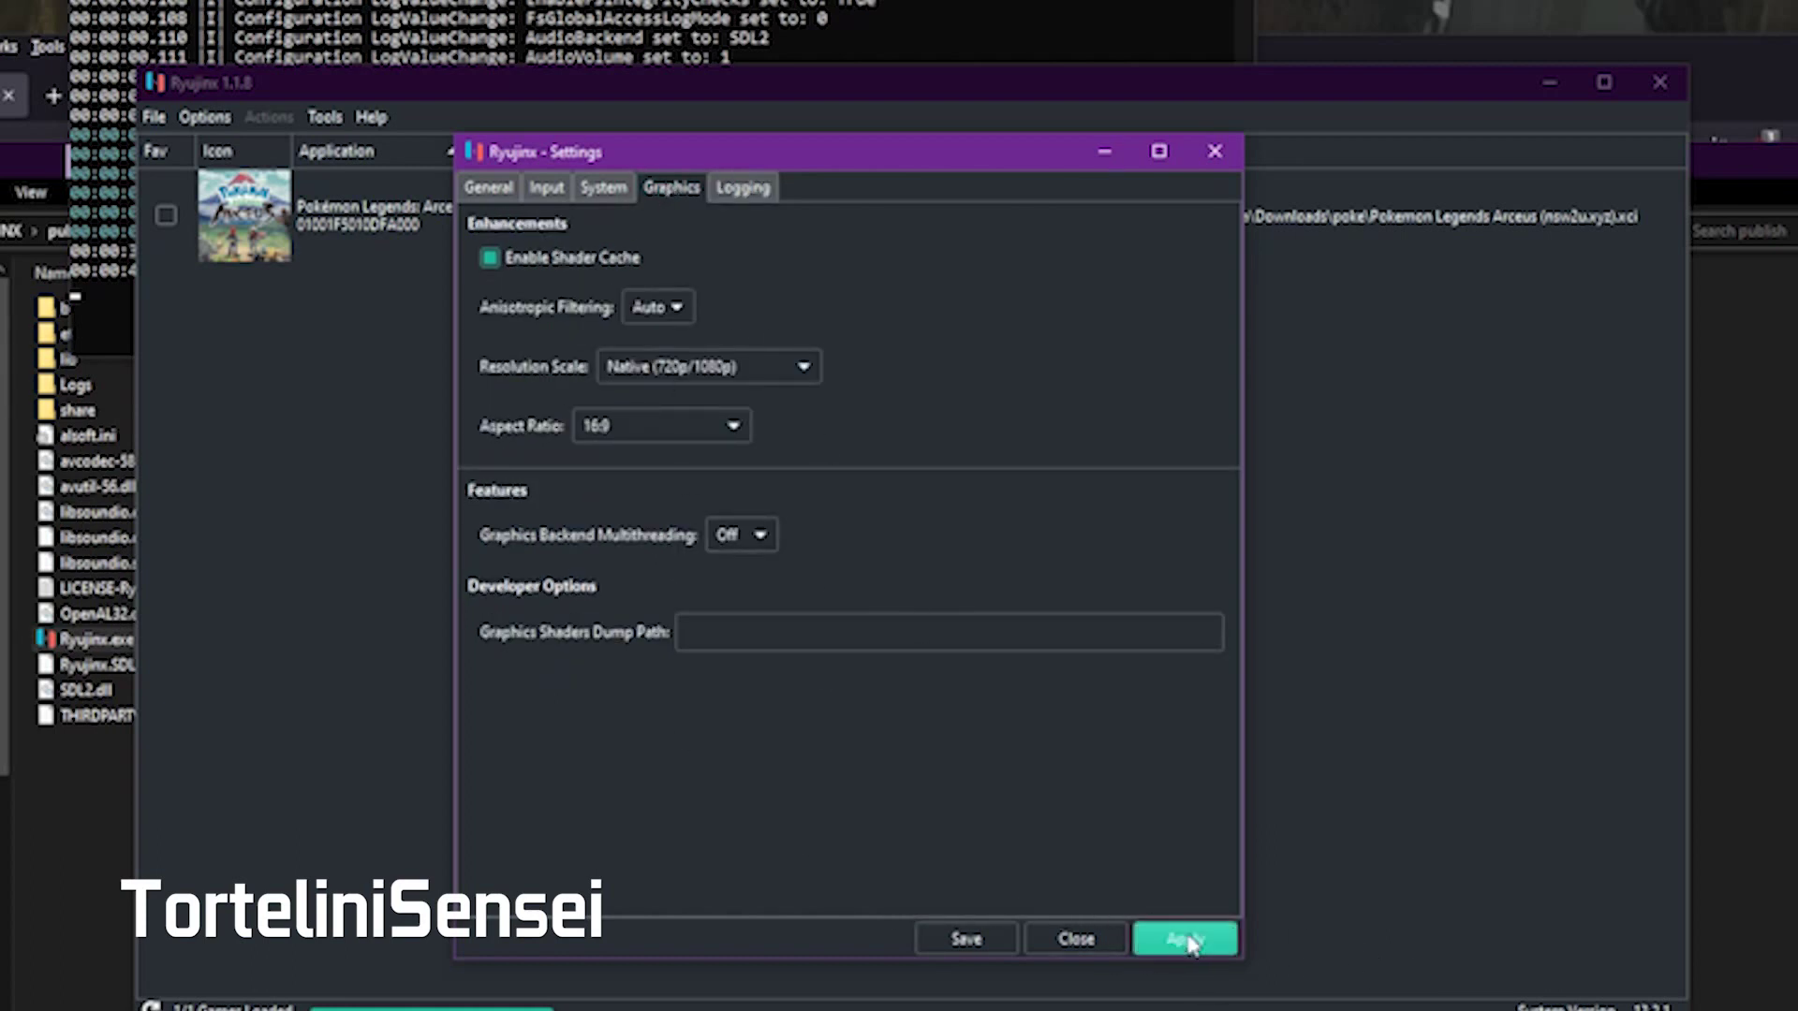
left_click(995, 937)
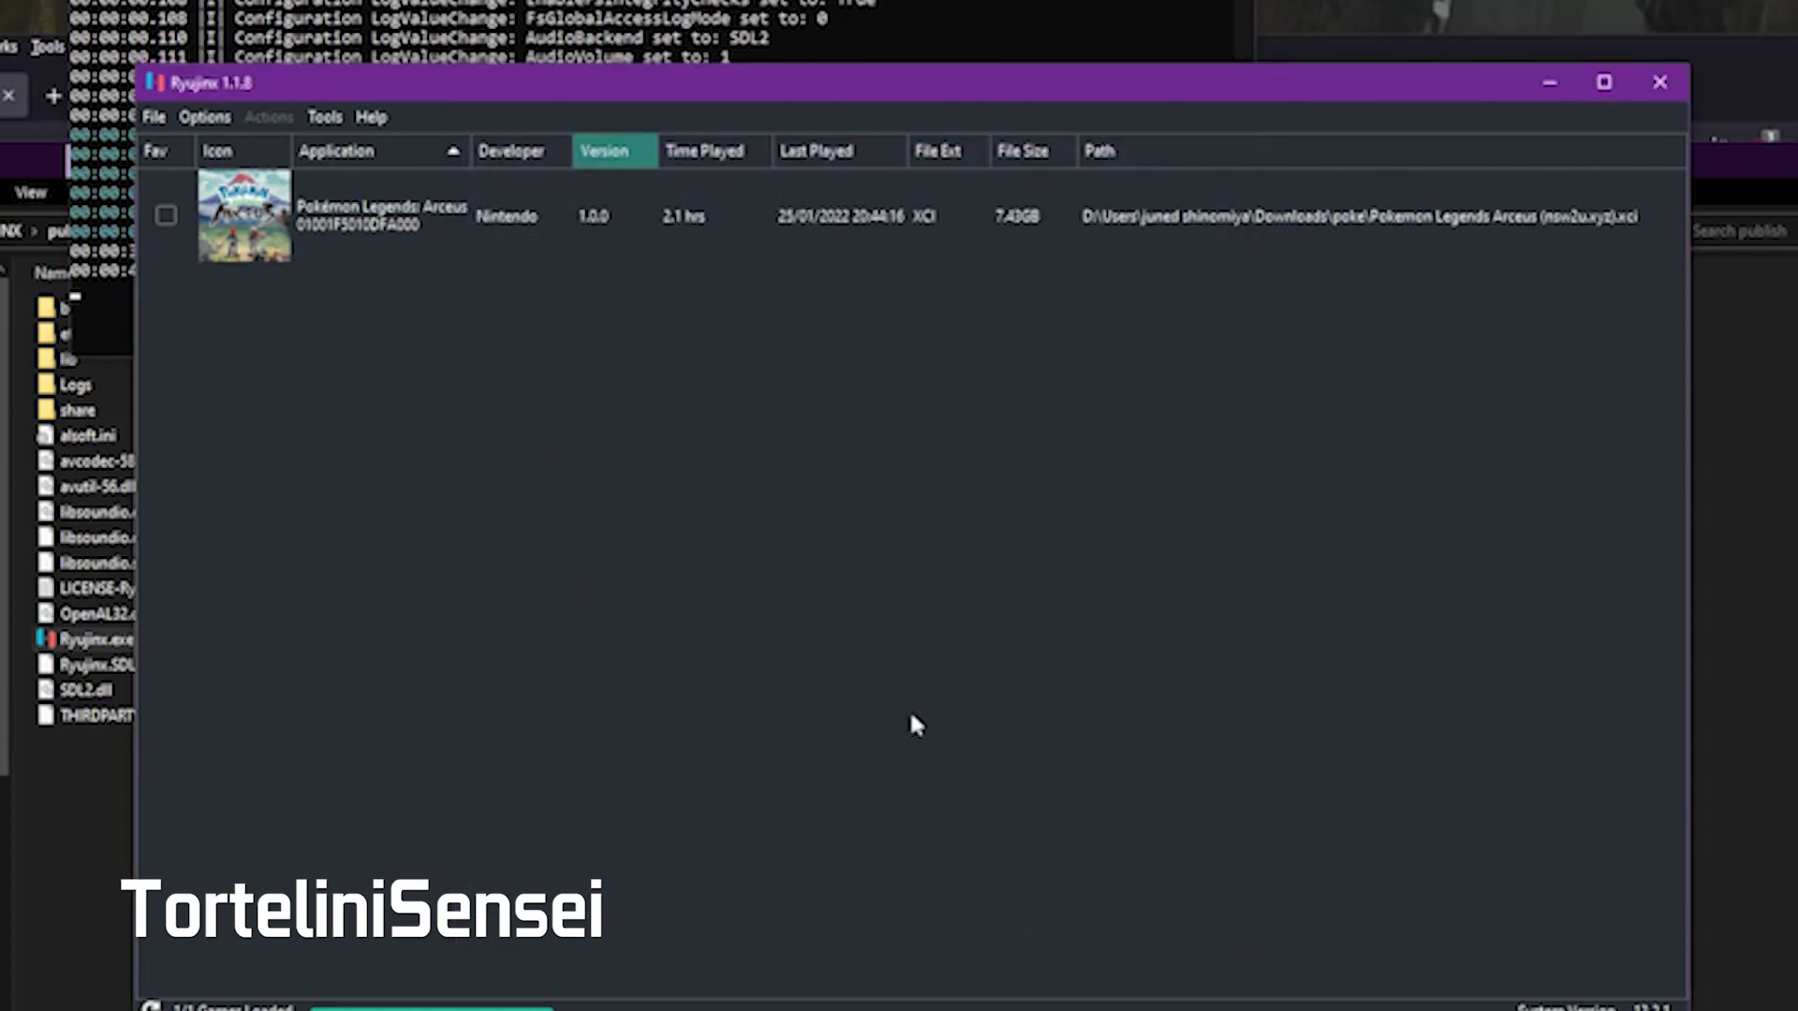
Step: Launch Pokémon Legends: Arceus from the Ryujinx game list
left_click(452, 239)
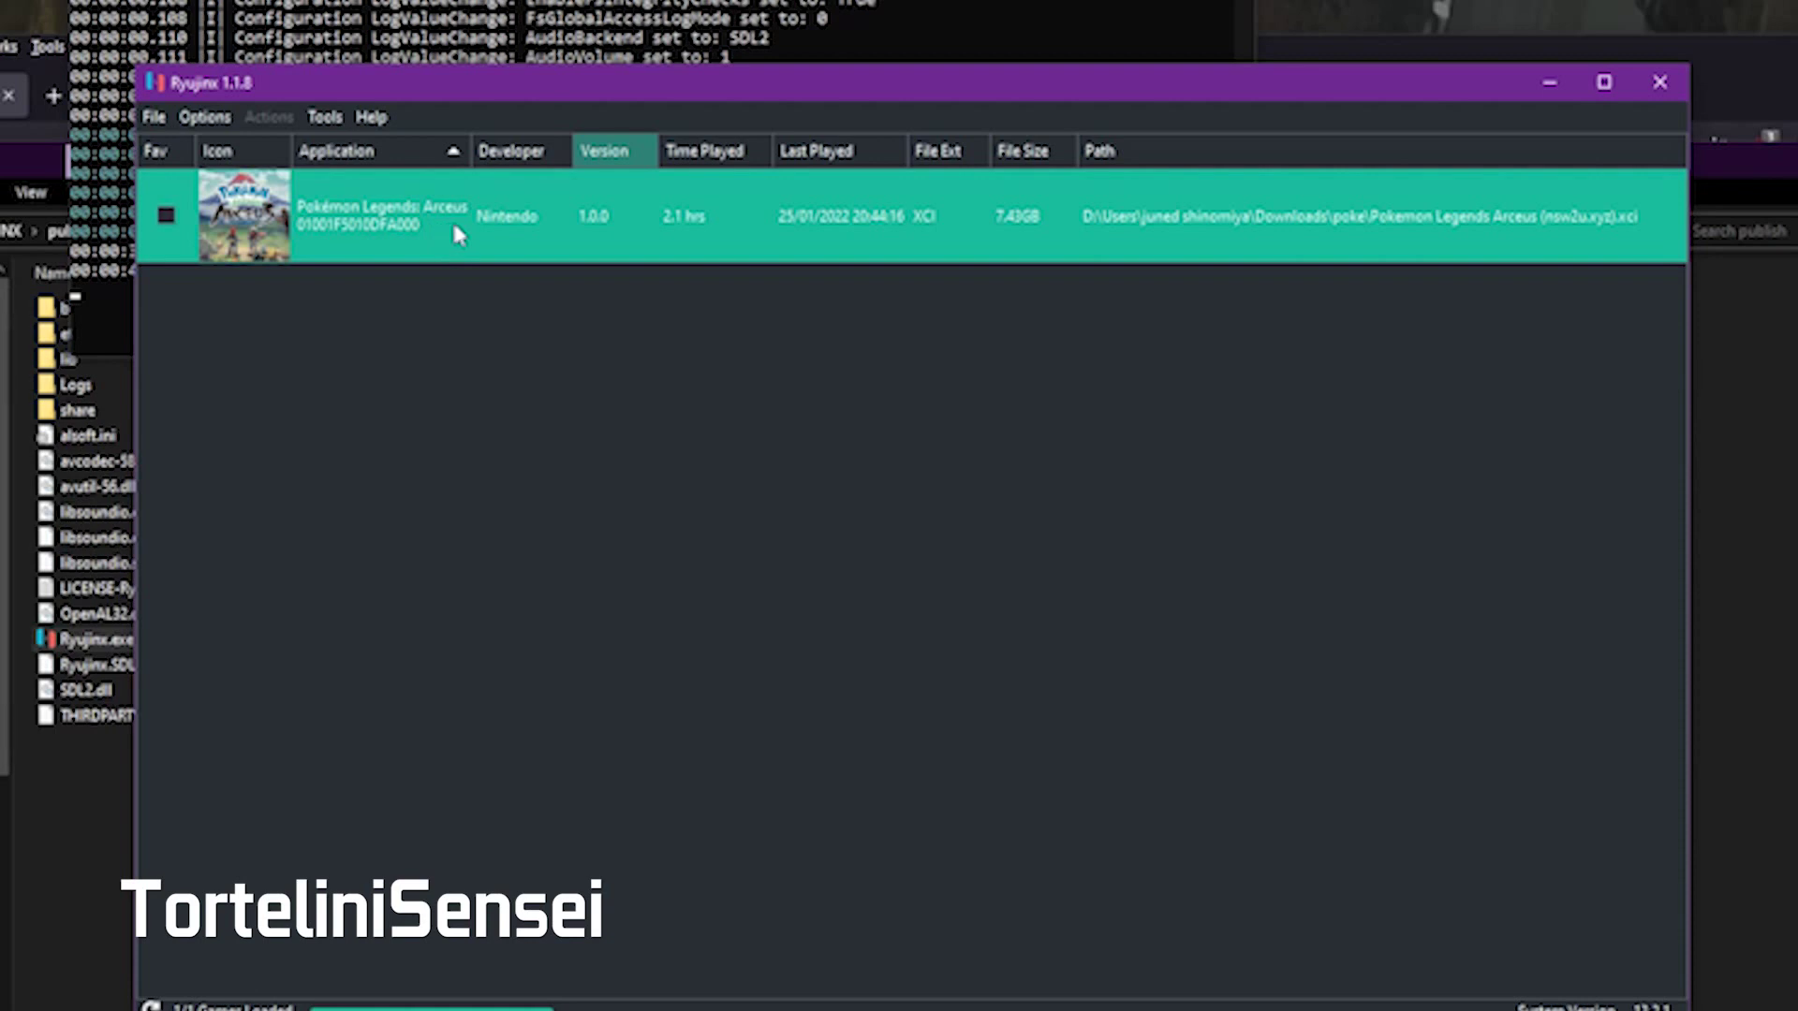
double_click(453, 229)
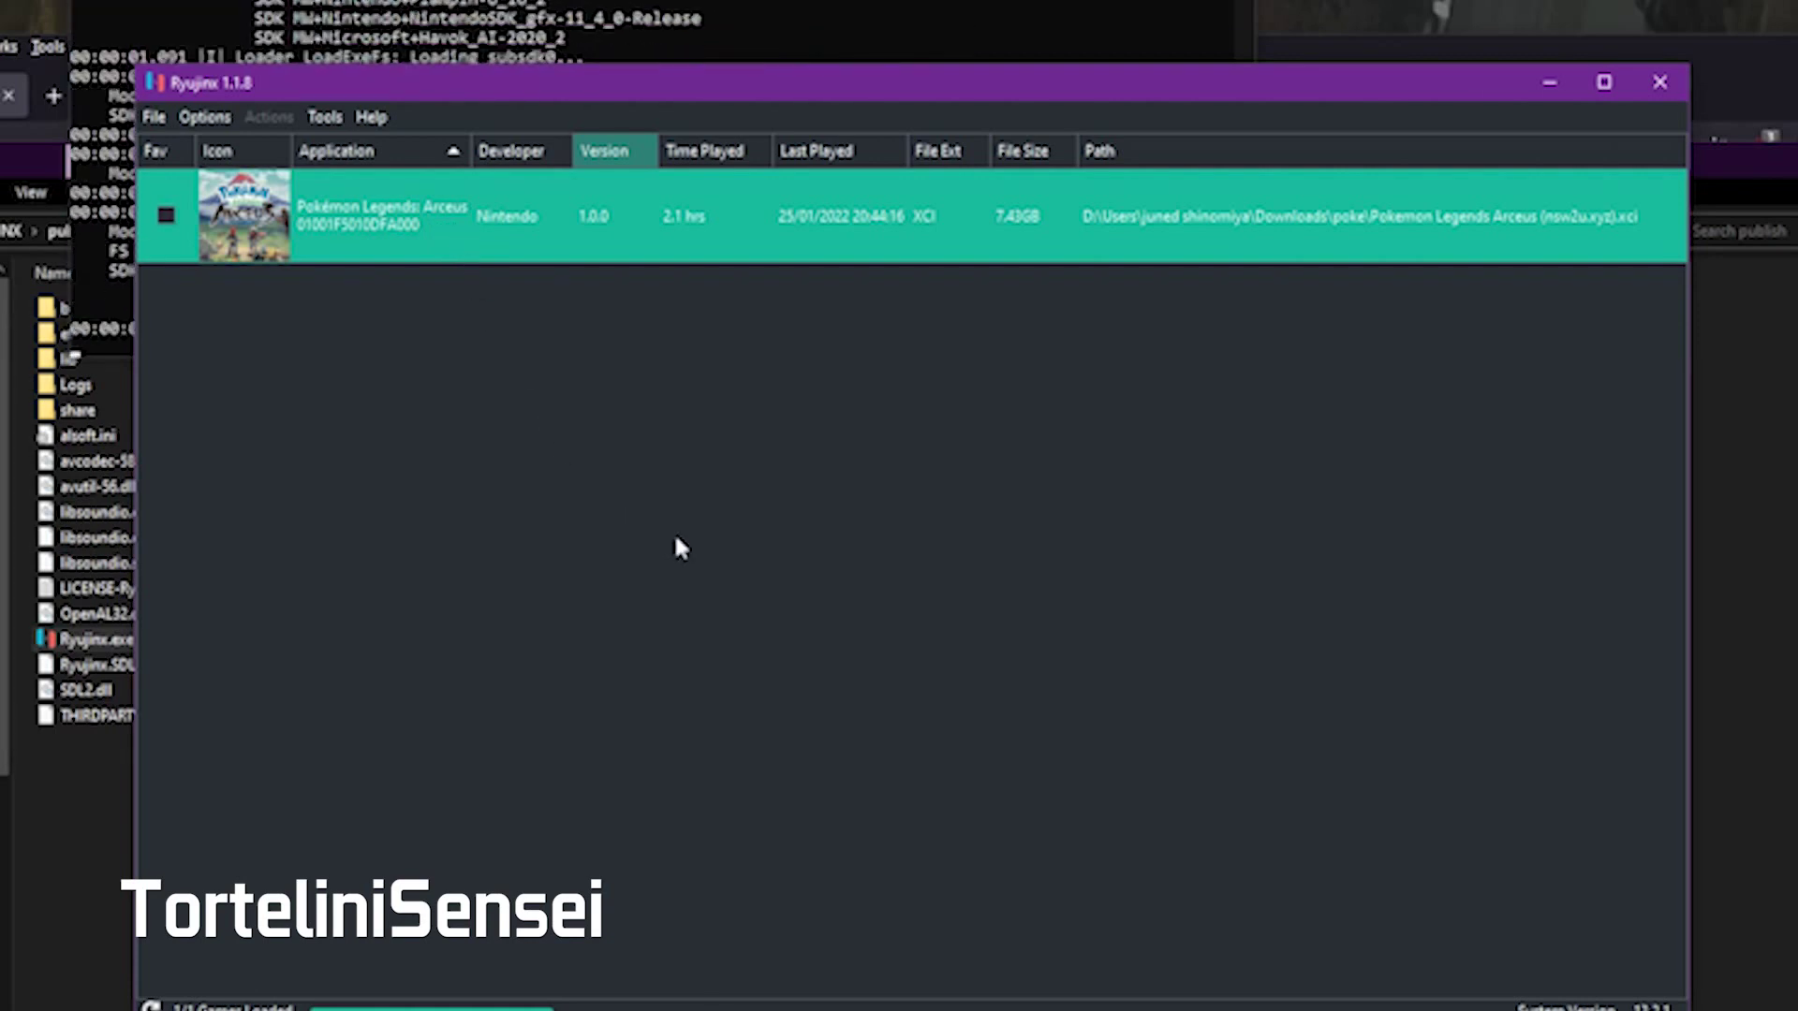